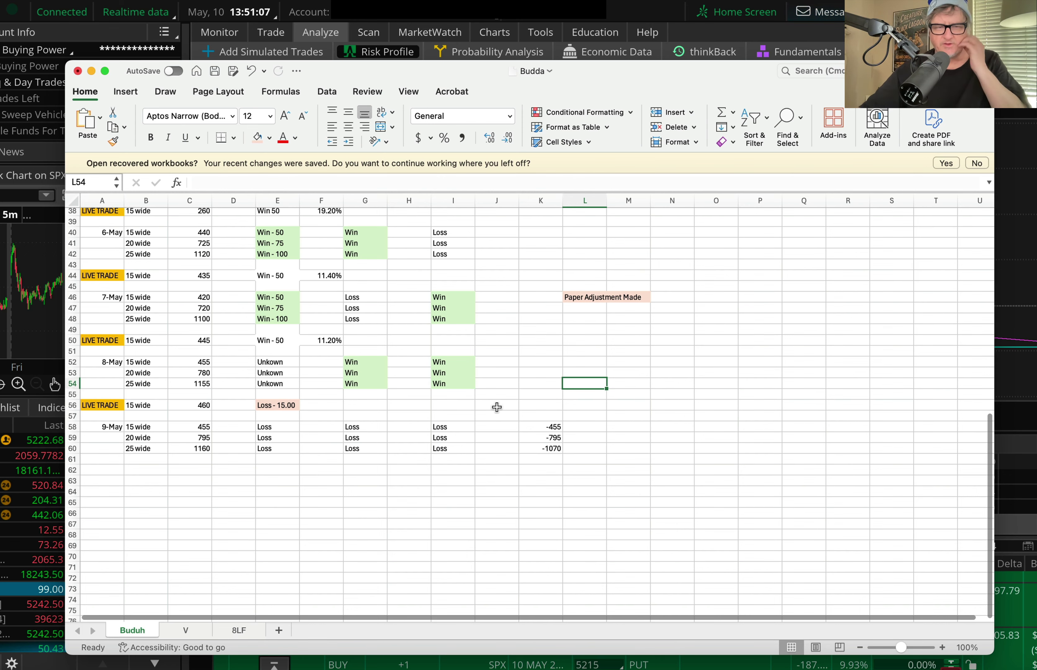
# - Copy the 9-May date and the 15, 20 and 25 wide labels to a new block starting at A62
pyautogui.scroll(-1, 370, 440)
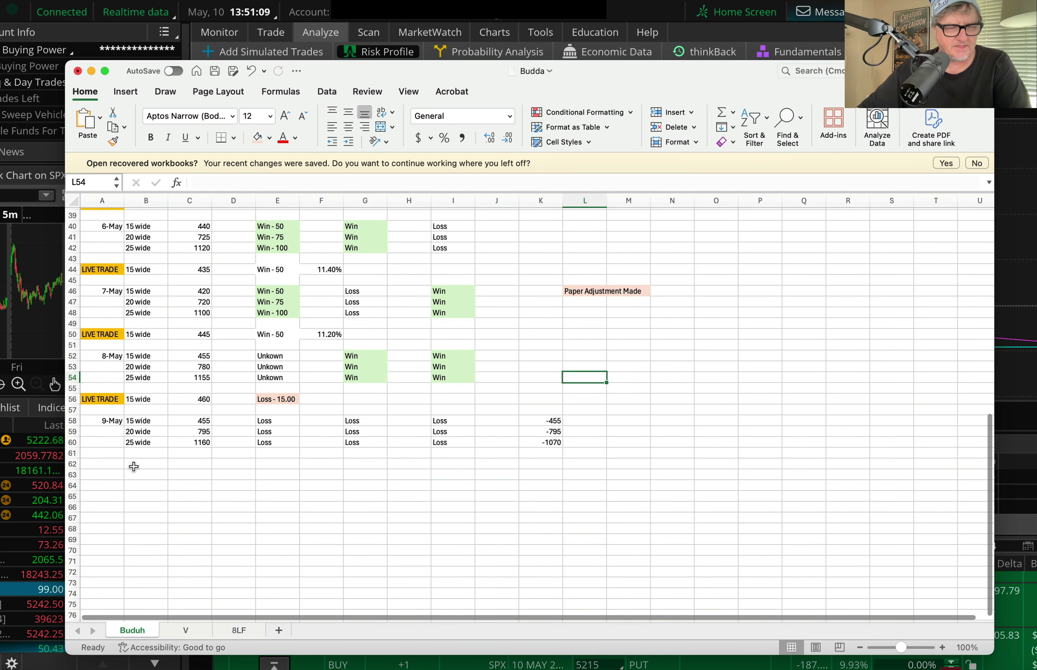
pyautogui.scroll(-2, 134, 466)
pyautogui.moveTo(101, 396); pyautogui.dragTo(140, 417)
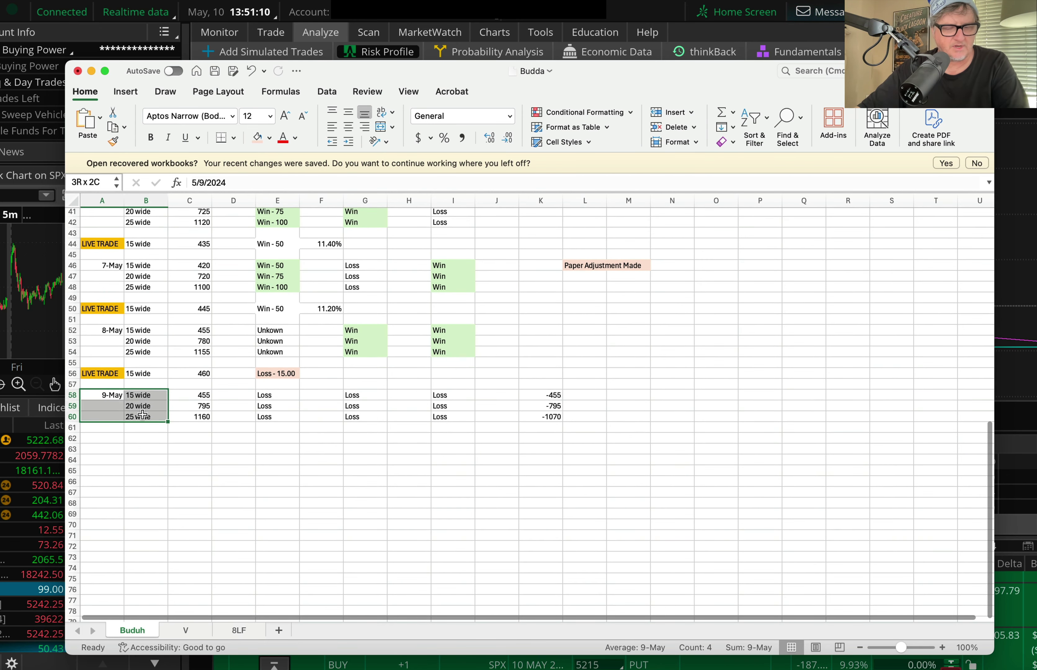
pyautogui.press('super+c')
pyautogui.click(114, 437)
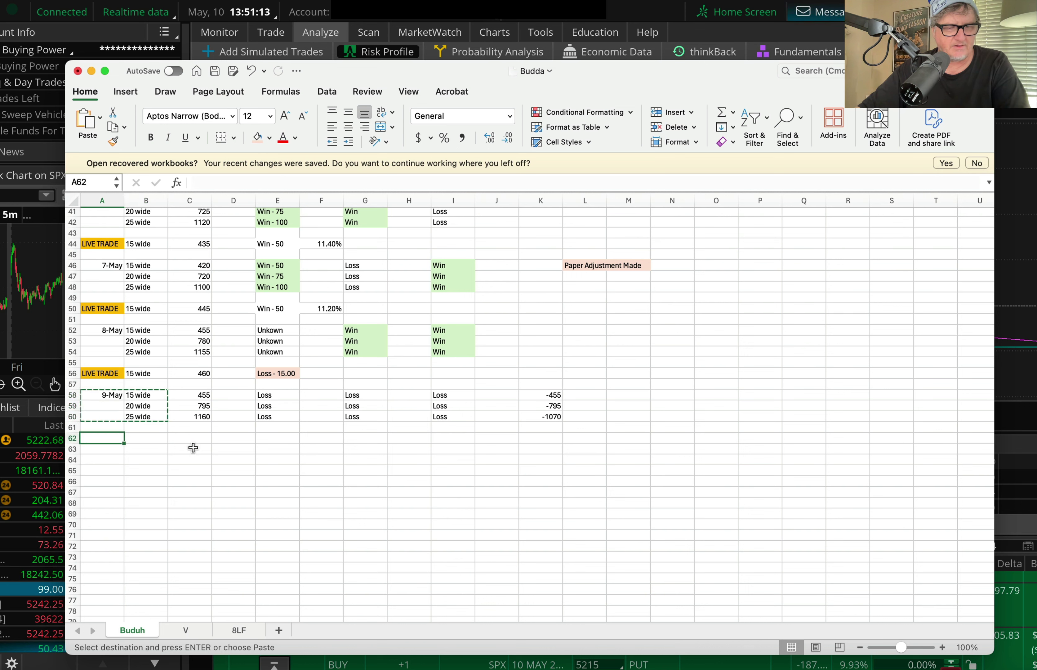
pyautogui.press('super+v')
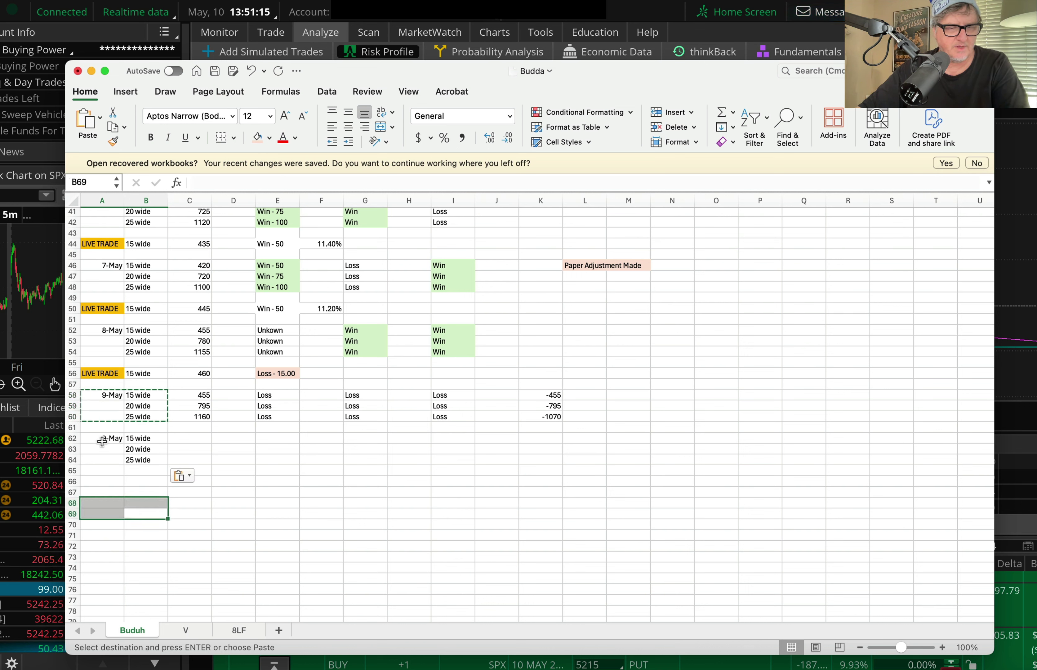
# - Change the date in A62 to 5/10/2024
pyautogui.press('Escape')
pyautogui.doubleClick(105, 437)
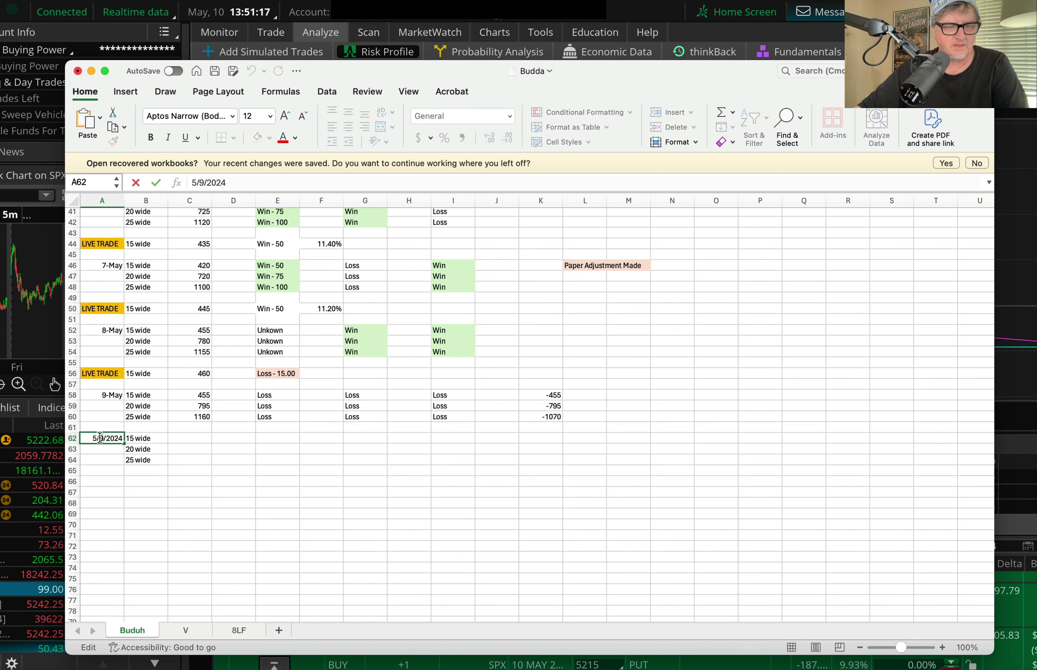
pyautogui.press('BackSpace')
pyautogui.write('10')
pyautogui.press('Return')
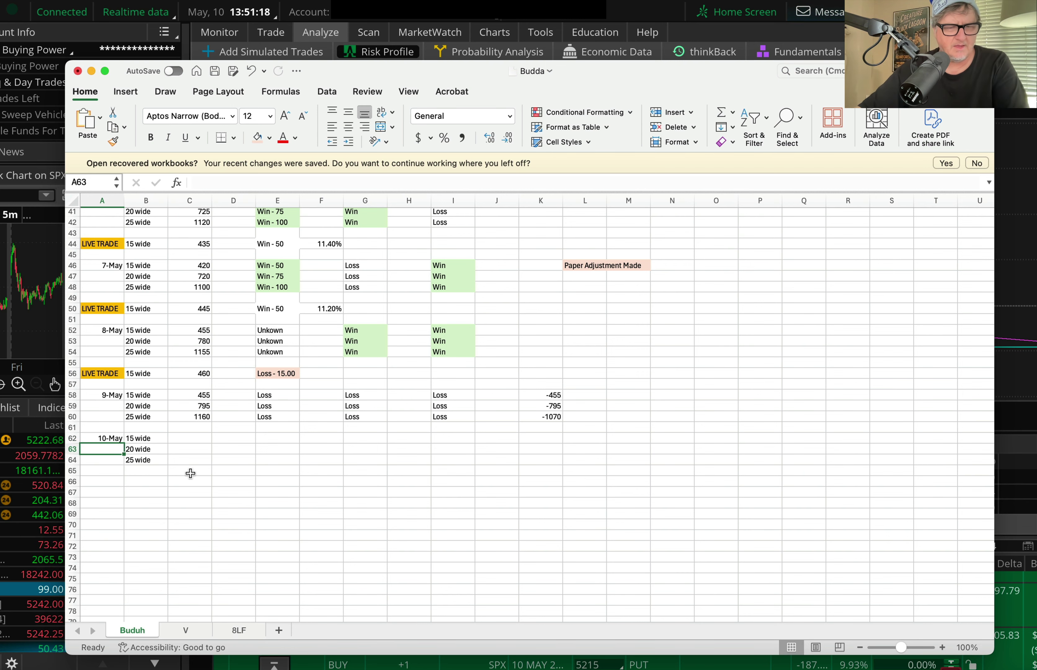
# - Switch to thinkorswim and plot the risk profile of the 5215/5230/5245 call butterfly, followed by the 5210/5230/5250 butterfly alone
pyautogui.click(191, 469)
pyautogui.click(195, 438)
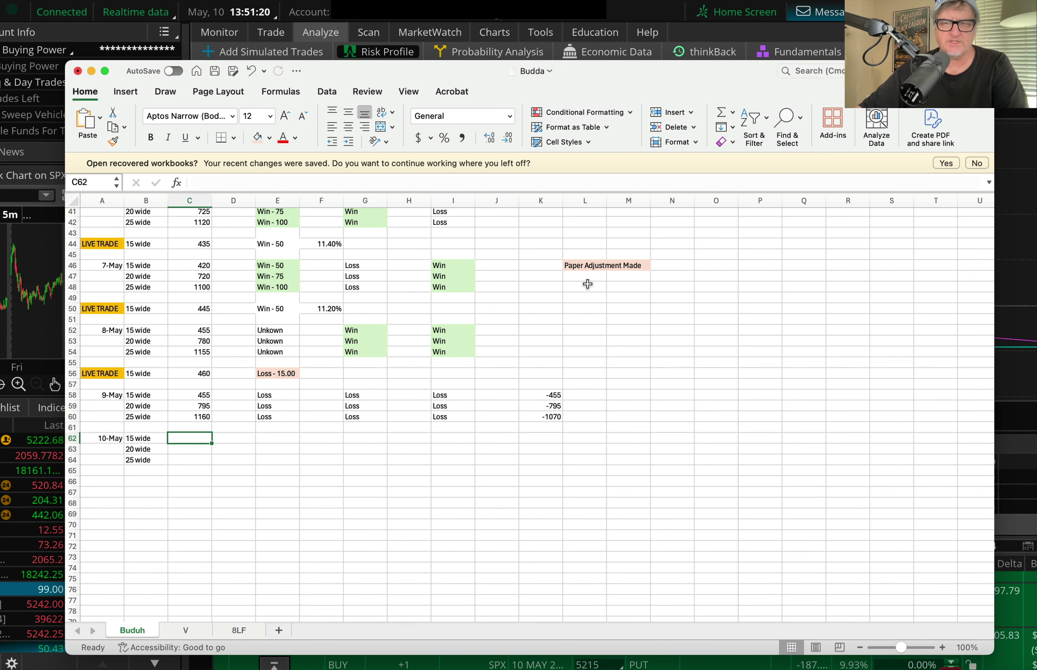
pyautogui.click(654, 5)
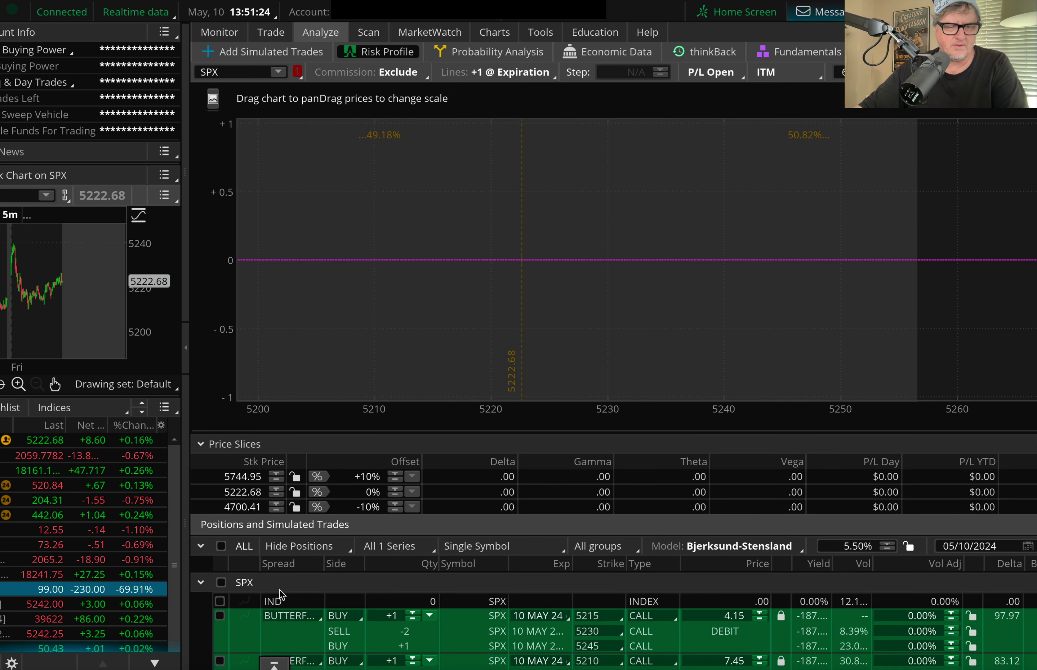
pyautogui.click(220, 615)
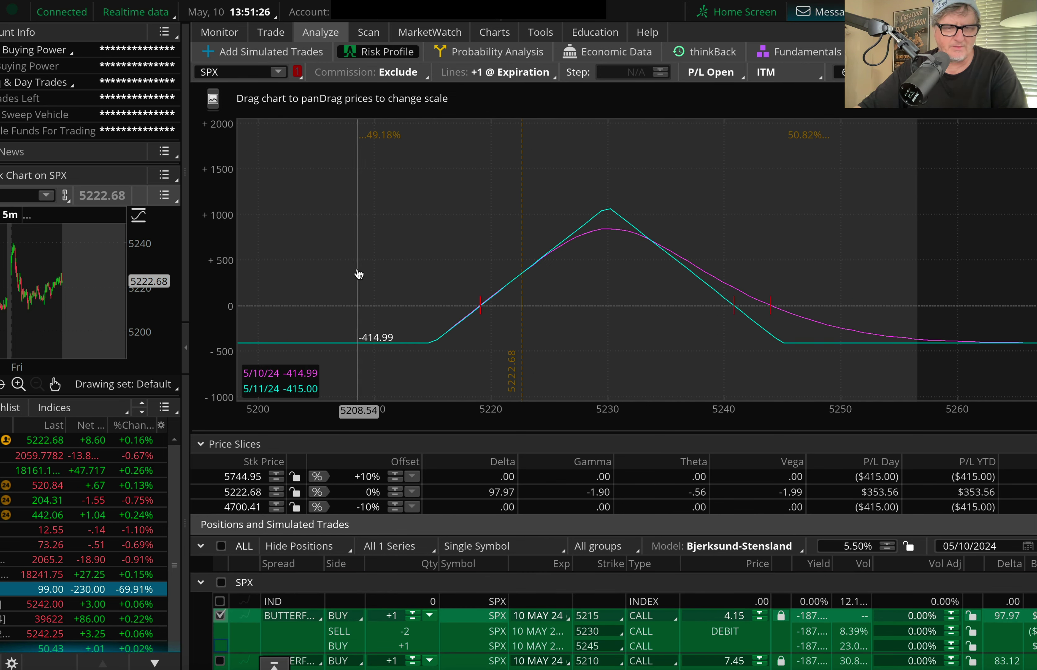
pyautogui.click(221, 615)
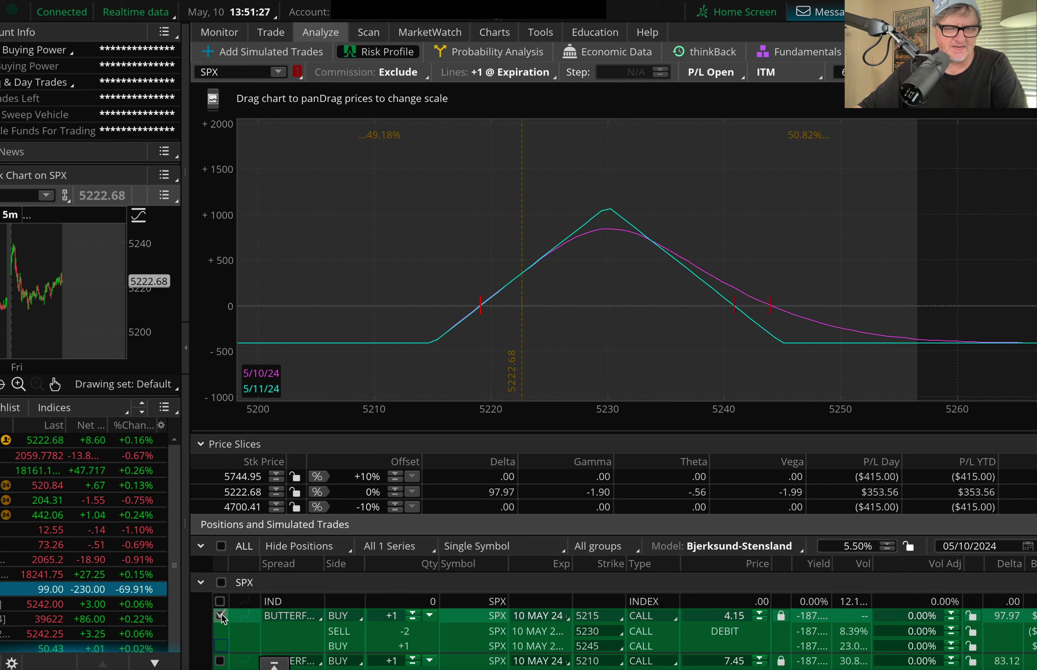
pyautogui.click(220, 660)
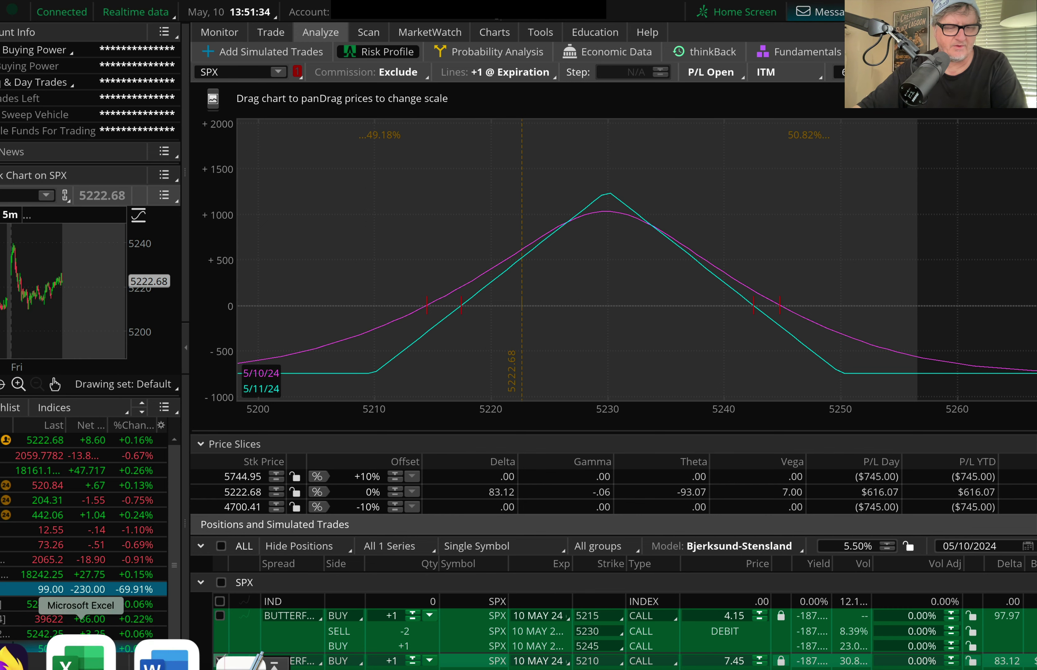
# - Switch to Excel and enter the 10-May risk as 415 for 15 wide and 745 for 20 wide
pyautogui.click(66, 653)
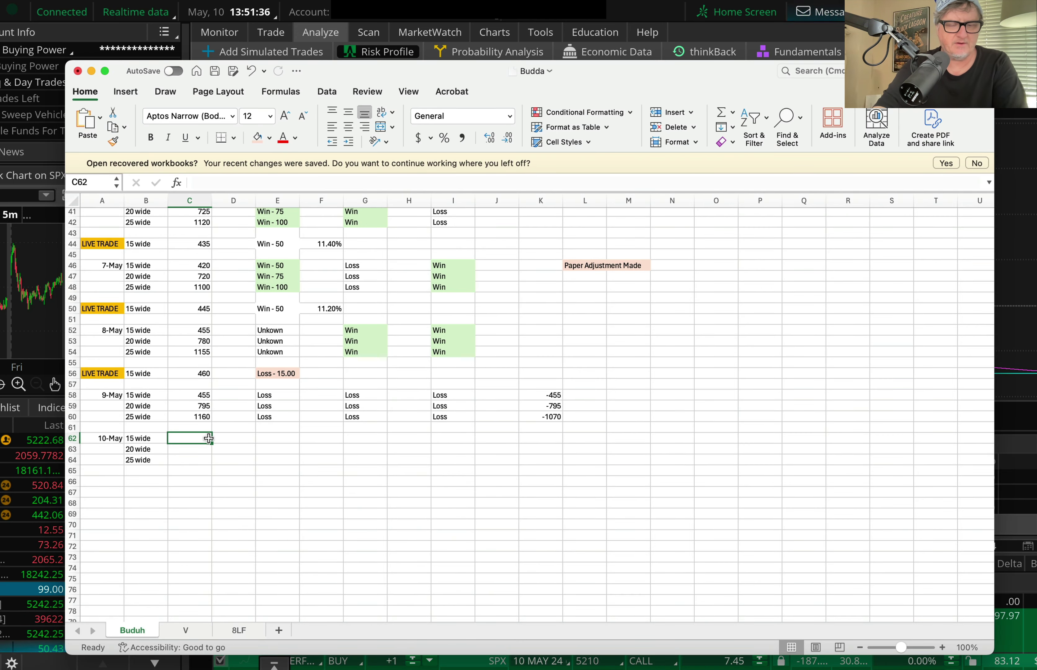
pyautogui.write('415')
pyautogui.press('Return')
pyautogui.write('7')
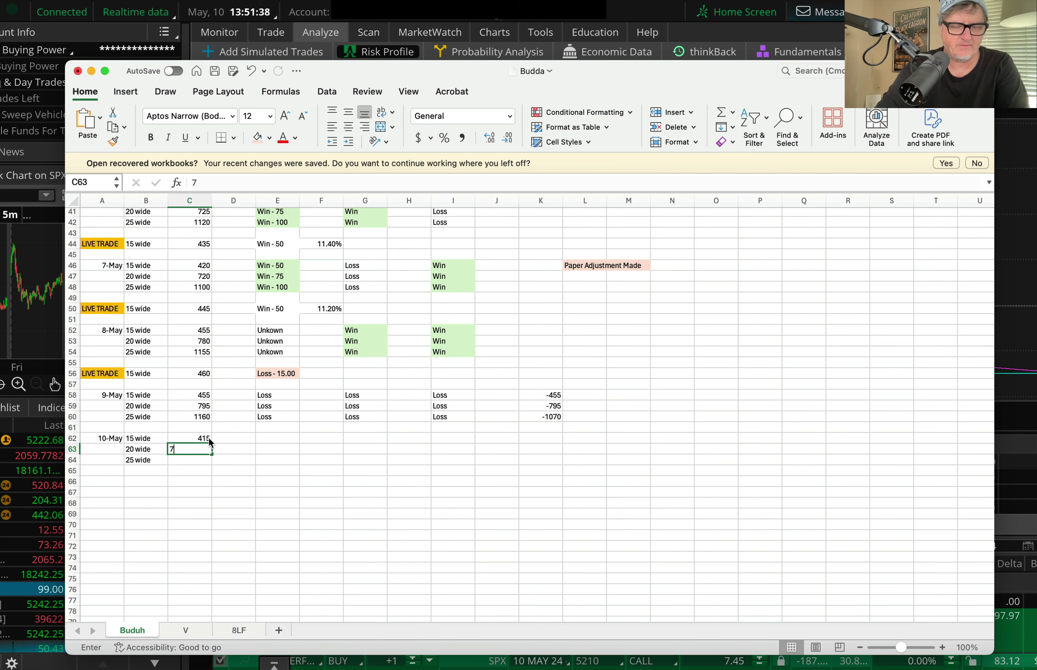
pyautogui.write('45')
pyautogui.press('Return')
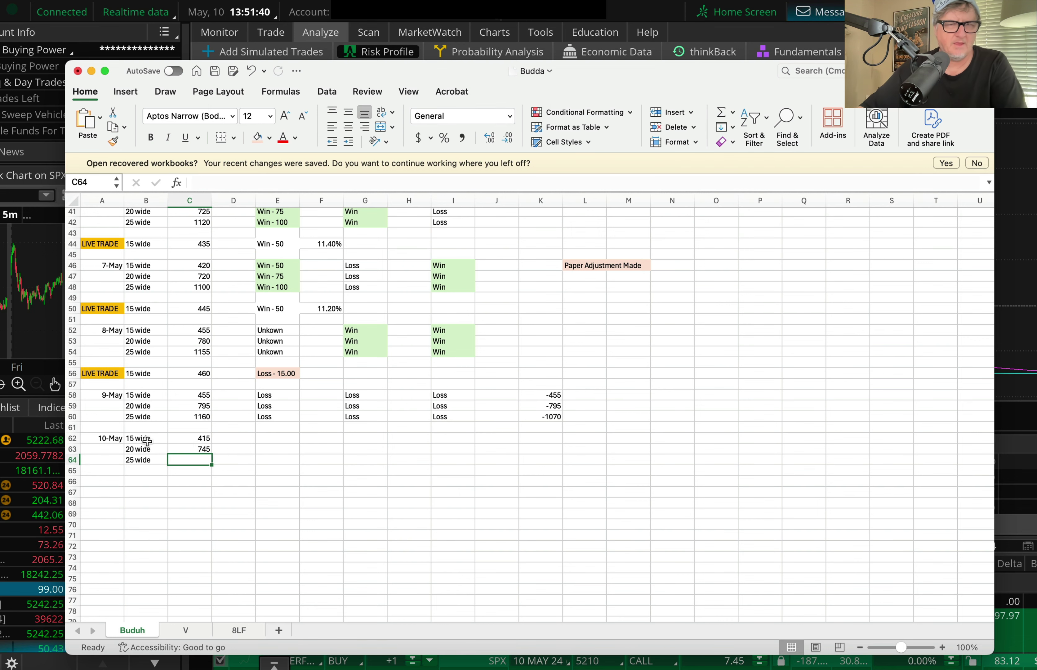
# - Switch to thinkorswim and replace the plotted 5210 call butterfly with the one starting at strike 5205
pyautogui.click(629, 35)
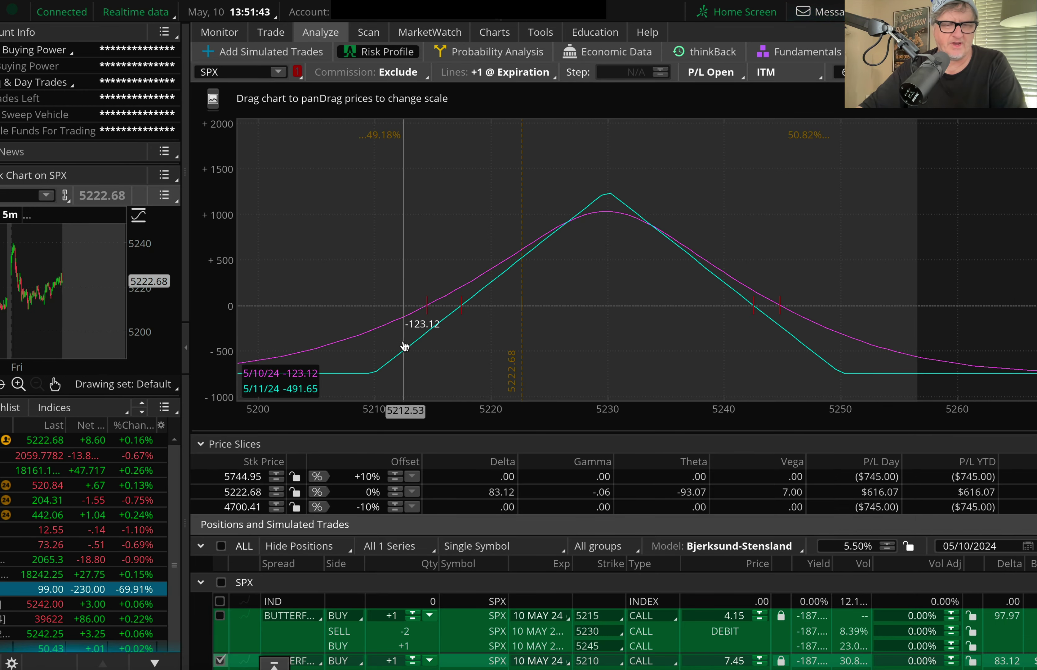
pyautogui.click(222, 661)
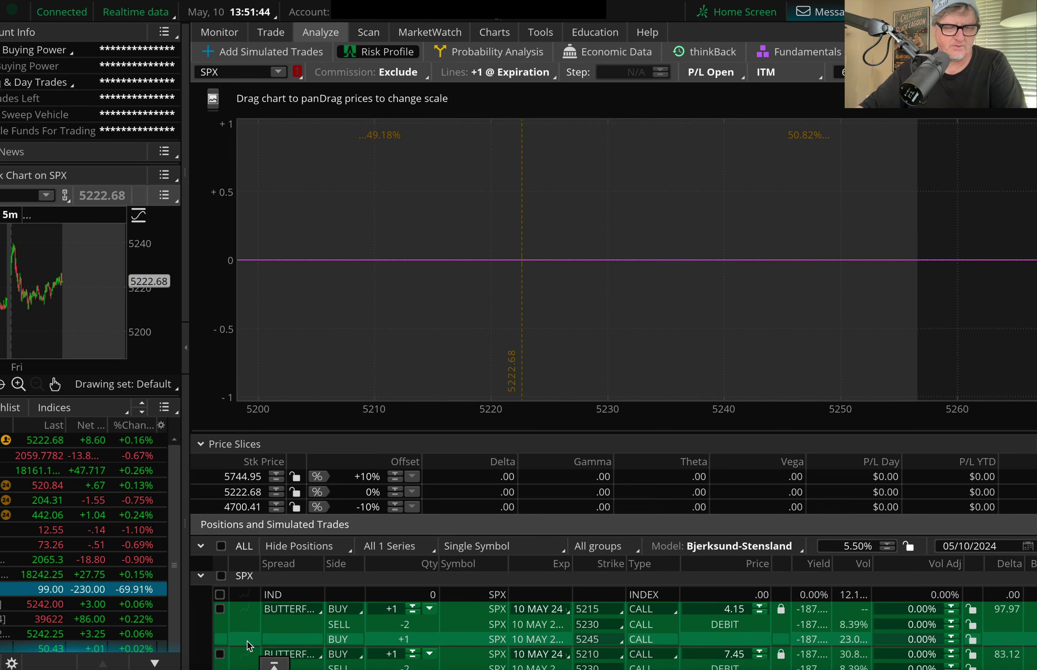
pyautogui.scroll(-2, 225, 658)
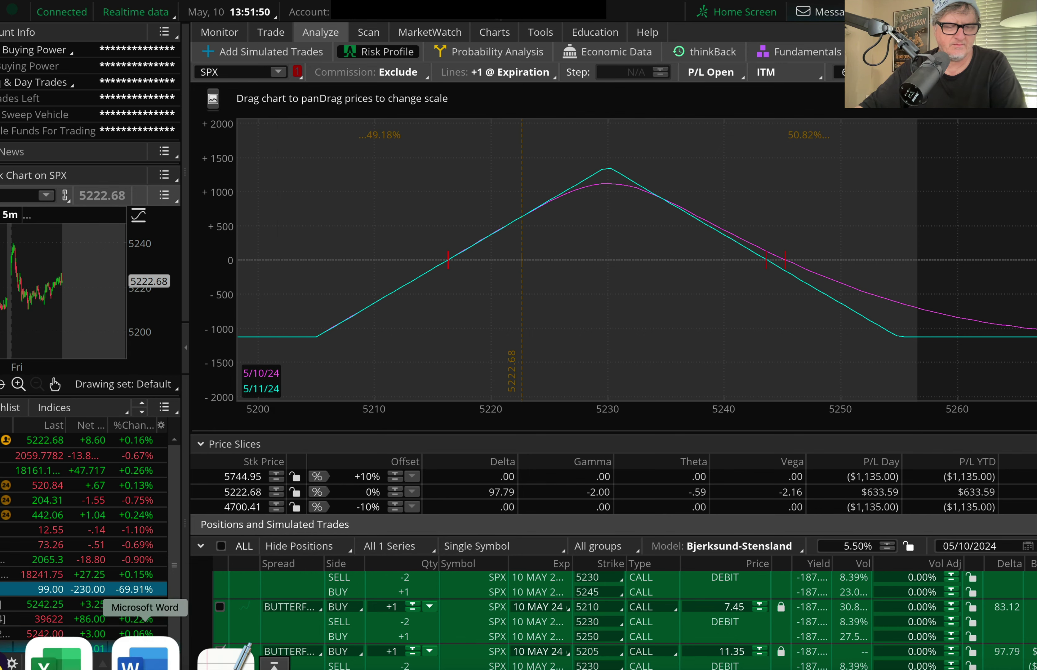
# - Switch to Excel and enter 1135 as the 10-May risk for the 25 wide butterfly in C64
pyautogui.click(74, 652)
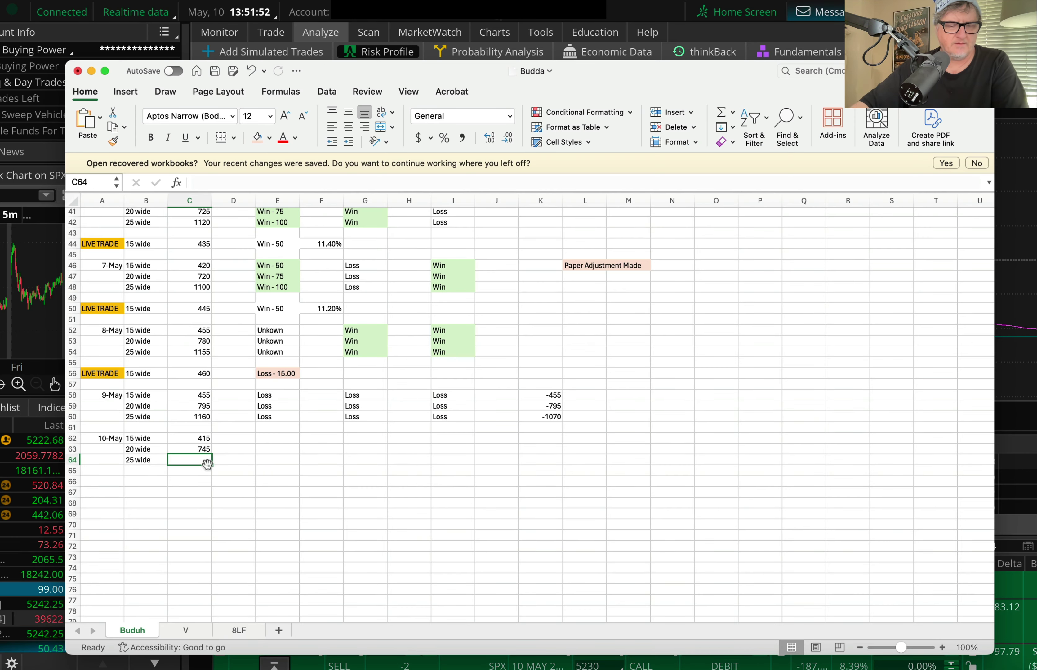
pyautogui.write('1135')
pyautogui.press('Return')
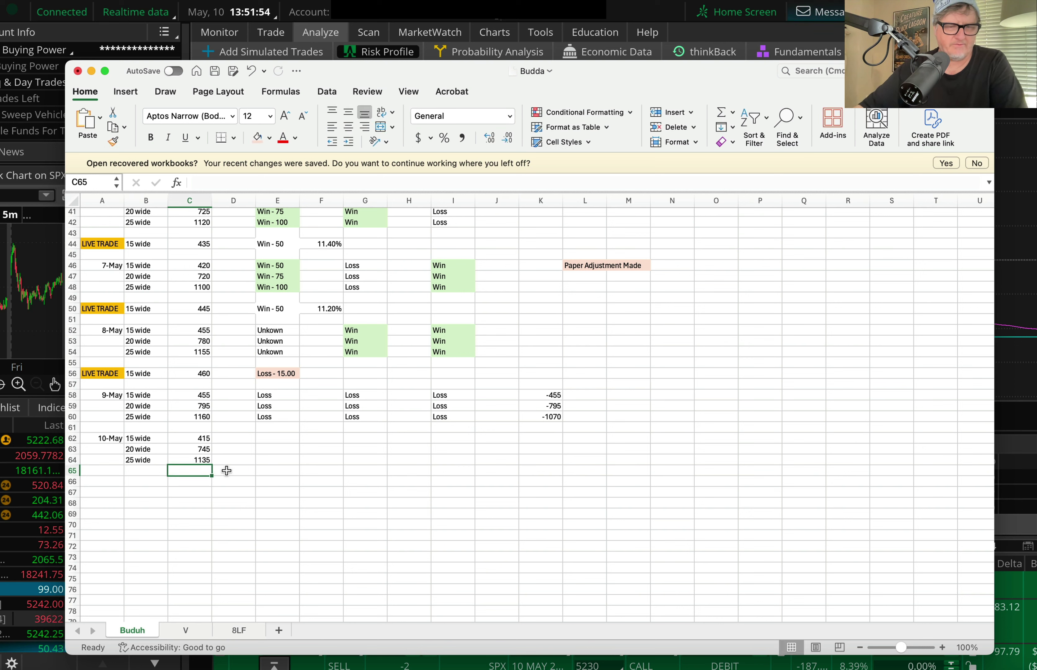
pyautogui.click(224, 480)
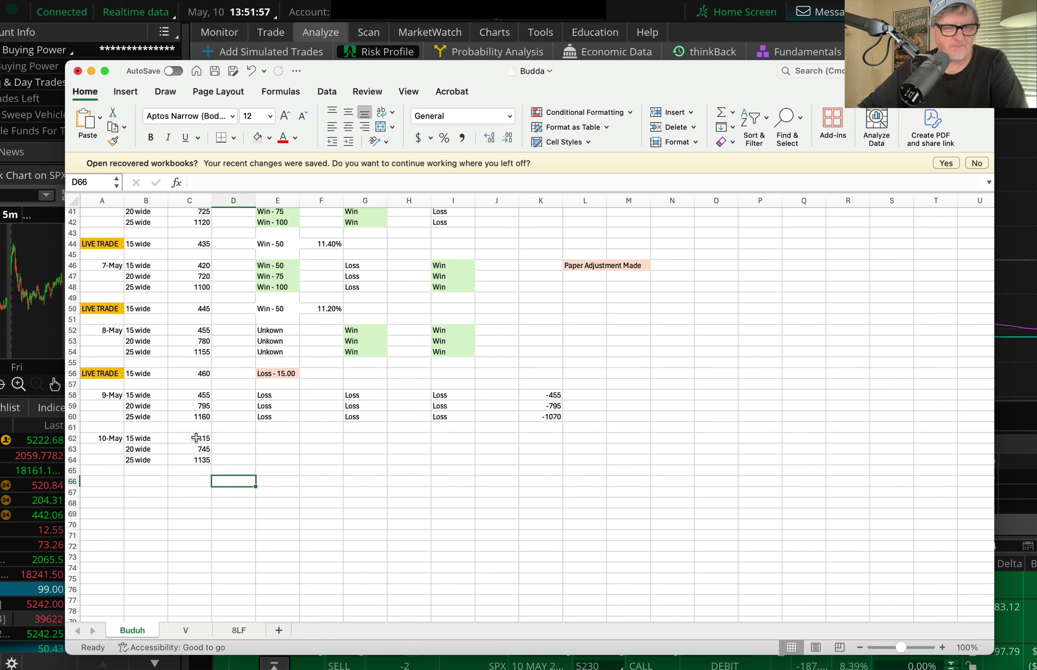
# - Review the 10-May risk values, the blank morning and midday result cells, and the earlier days' results in the log
pyautogui.moveTo(196, 437); pyautogui.dragTo(193, 462)
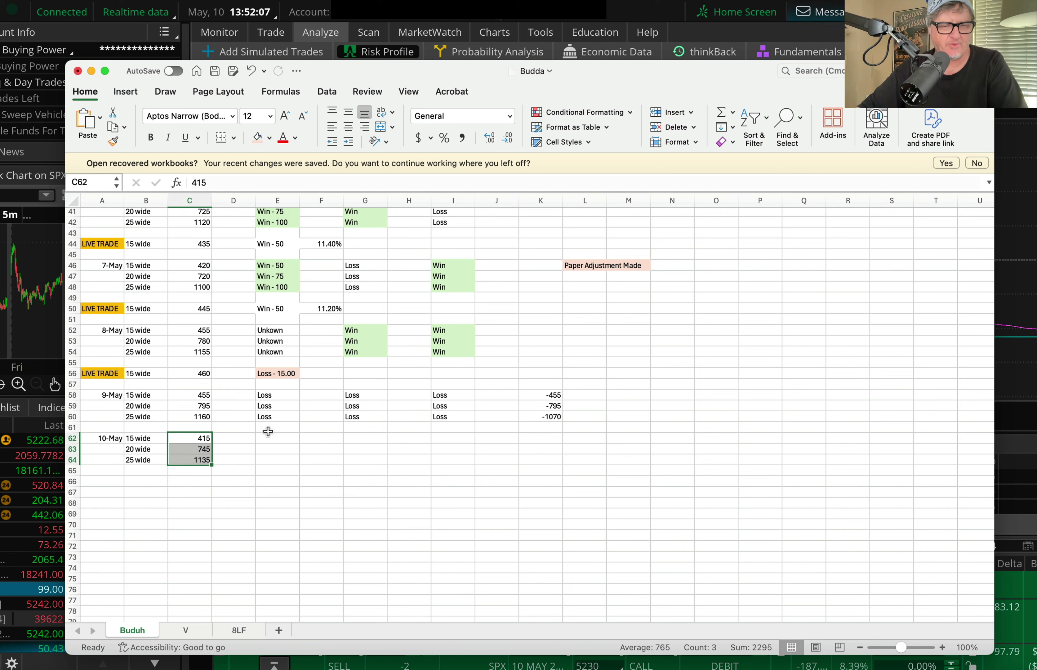
pyautogui.moveTo(268, 437); pyautogui.dragTo(282, 458)
pyautogui.click(330, 443)
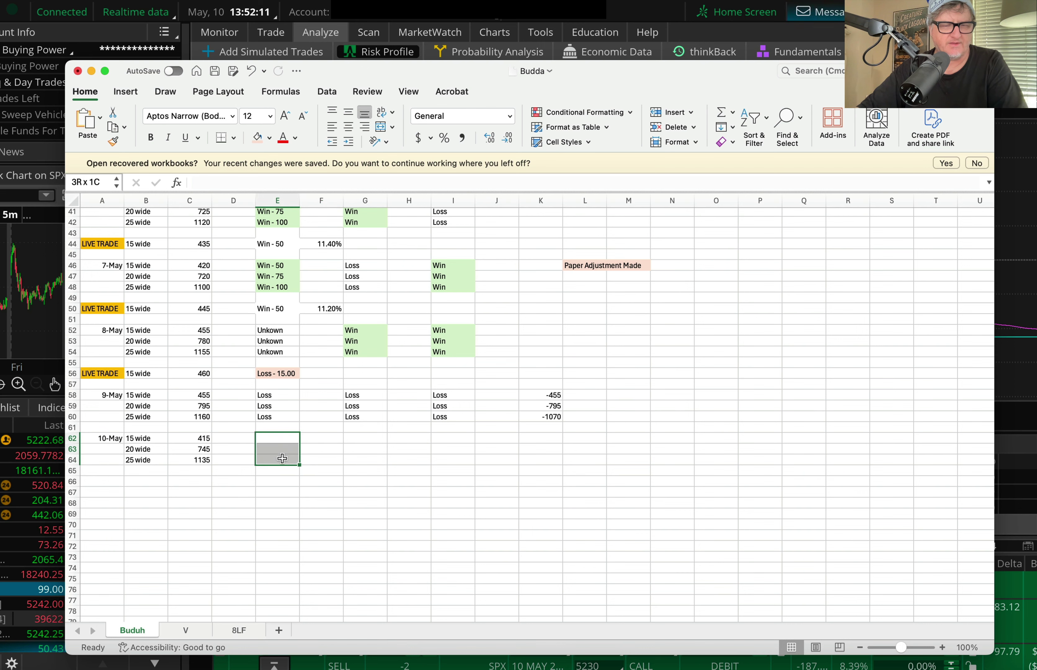
pyautogui.click(331, 458)
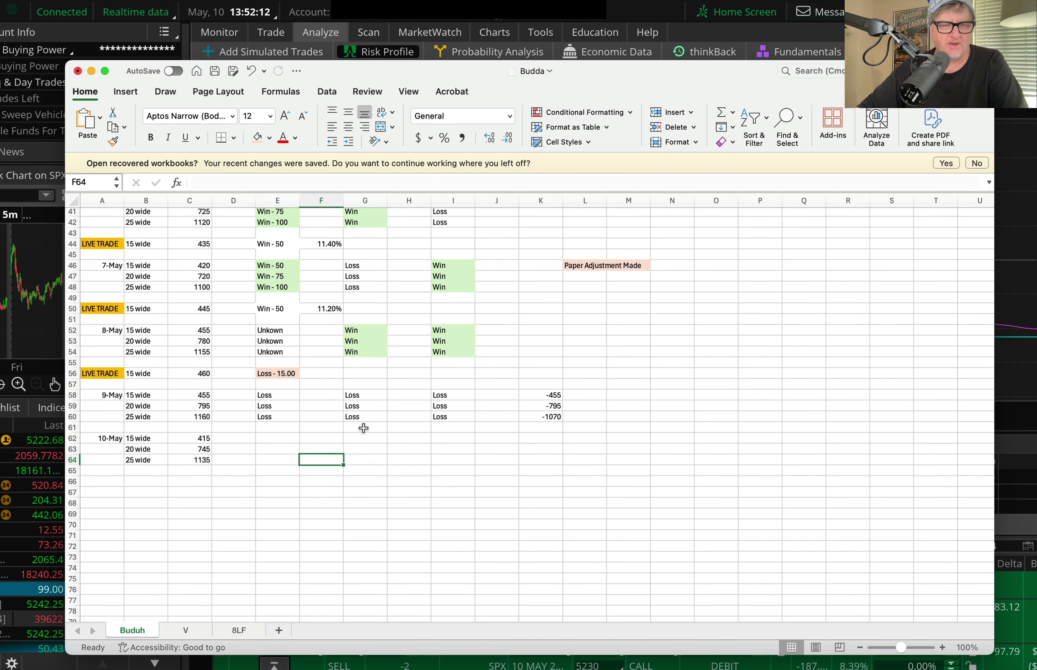
pyautogui.scroll(5, 349, 414)
pyautogui.scroll(10, 360, 429)
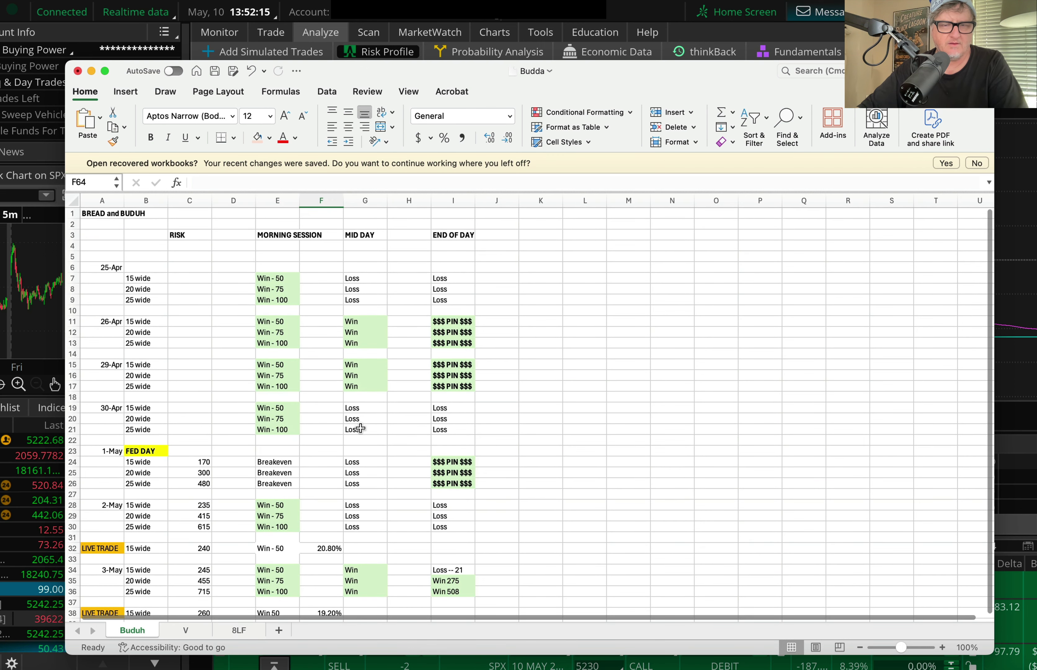
pyautogui.scroll(-15, 360, 428)
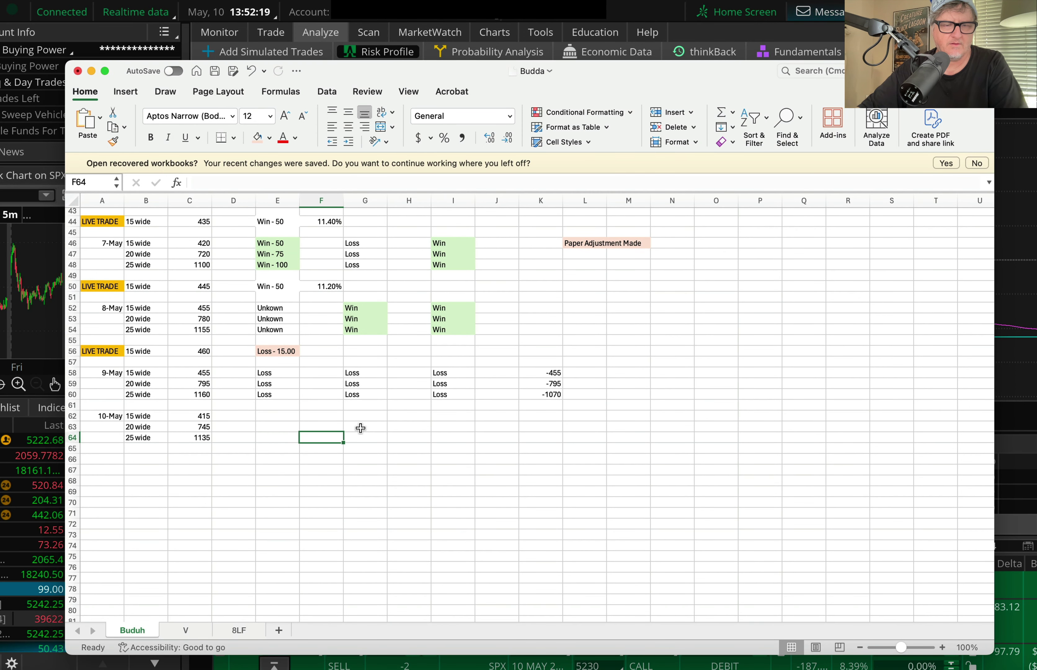
pyautogui.click(282, 416)
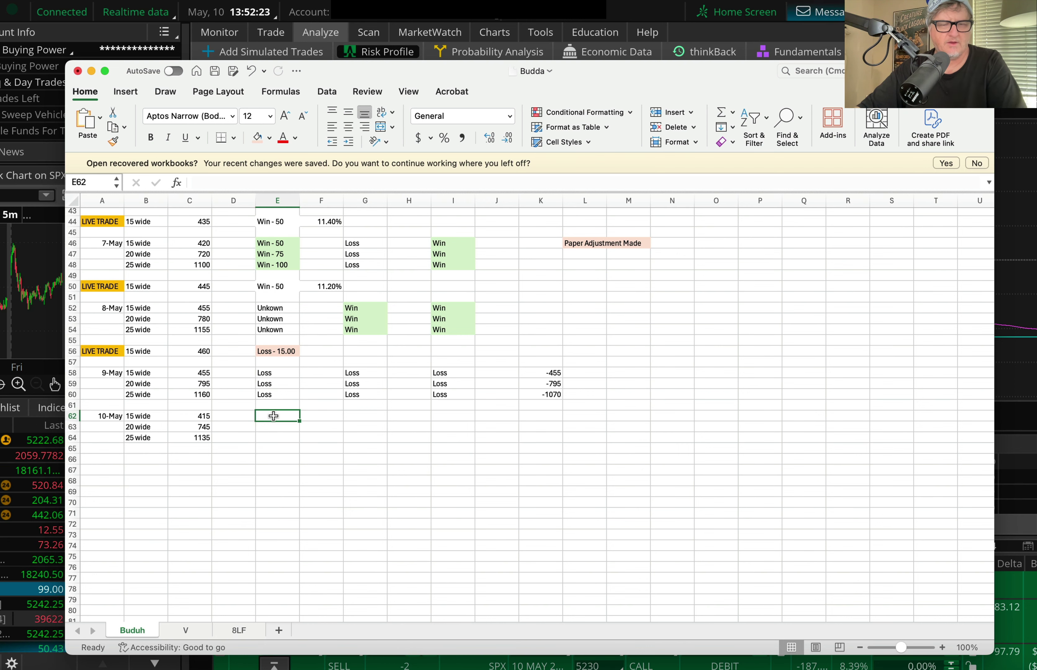
pyautogui.scroll(-1, 273, 416)
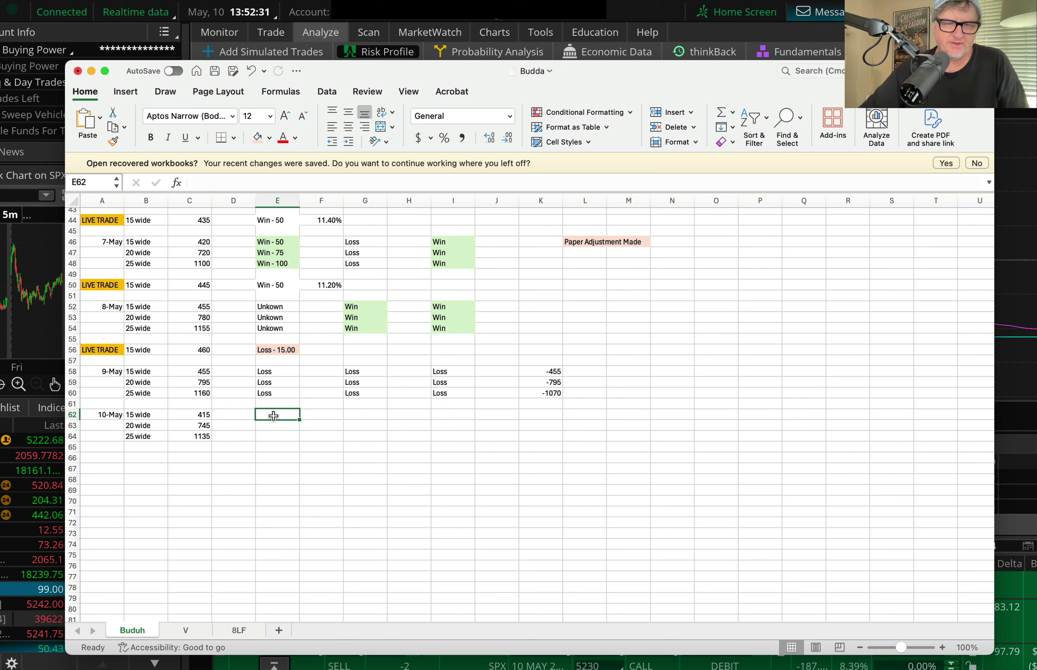
pyautogui.click(290, 491)
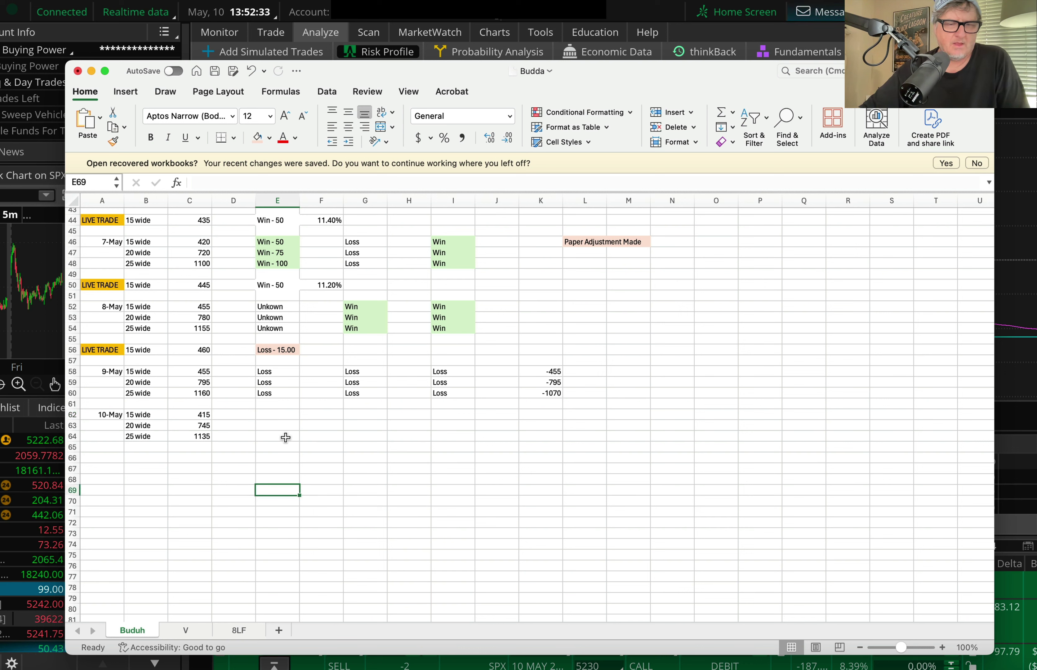
pyautogui.click(285, 417)
pyautogui.moveTo(285, 417); pyautogui.dragTo(280, 437)
pyautogui.click(288, 496)
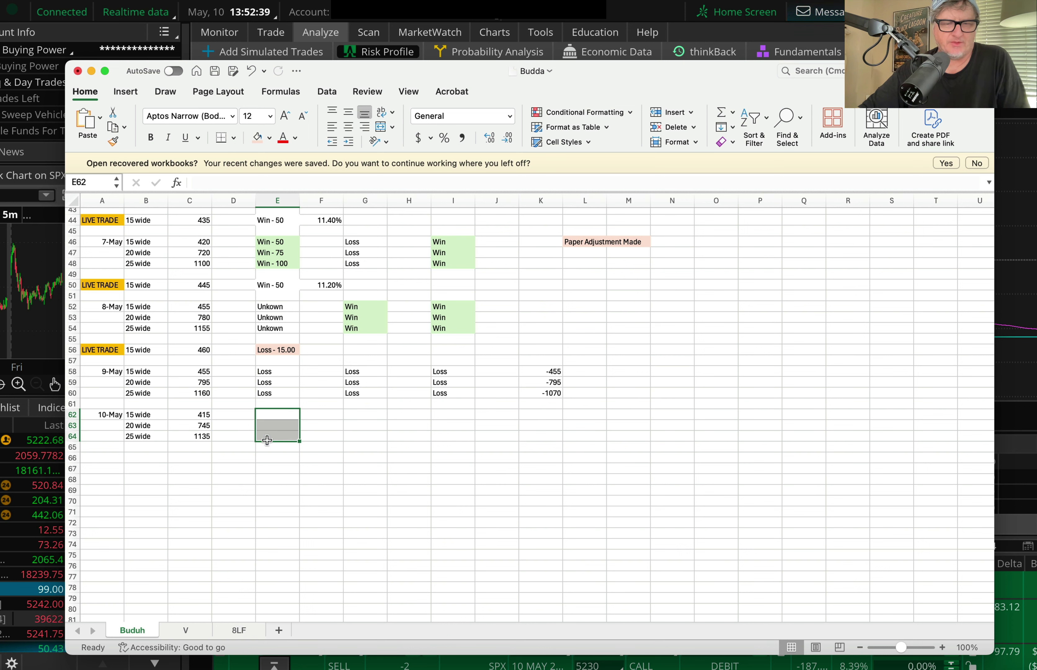
pyautogui.click(282, 482)
pyautogui.moveTo(278, 417); pyautogui.dragTo(281, 433)
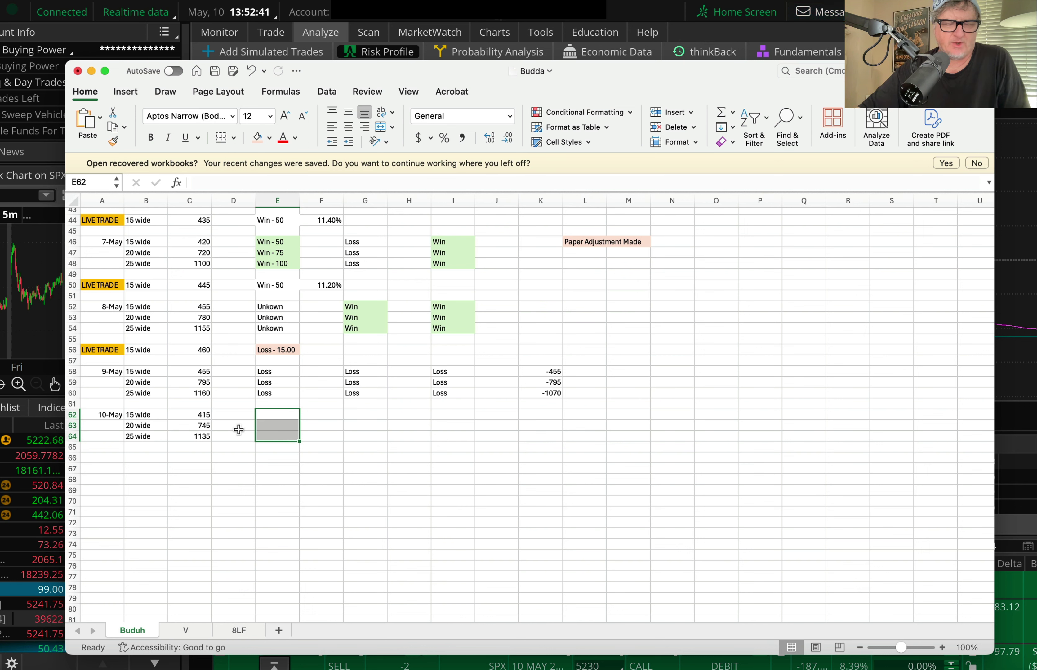
pyautogui.moveTo(366, 414); pyautogui.dragTo(367, 437)
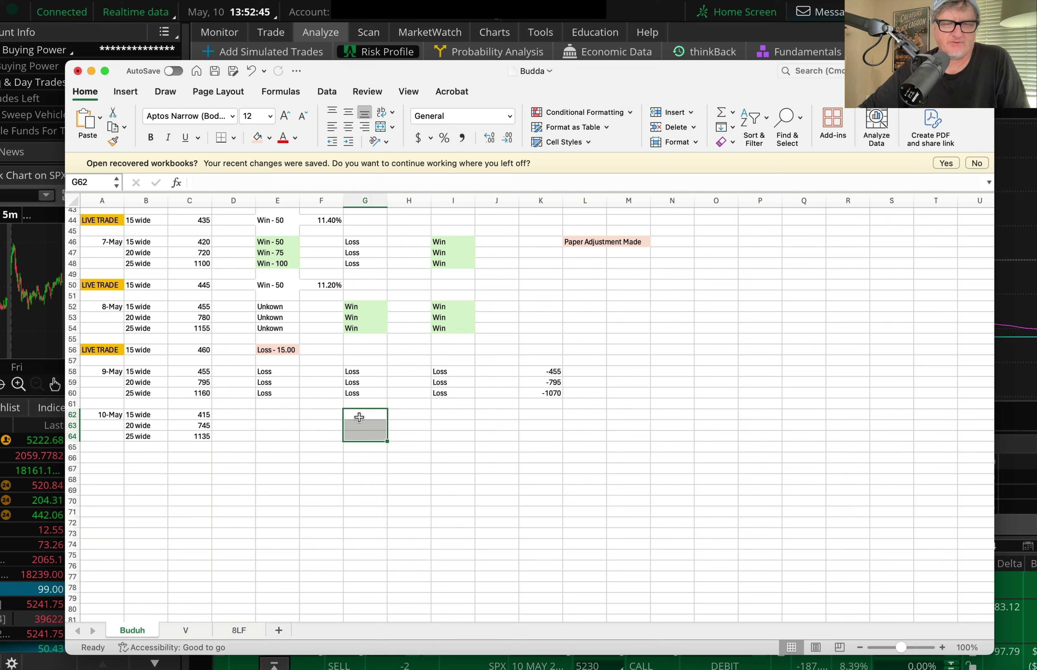
# - Copy the three green end-of-day Win cells from 8-May to the 10-May rows in I62:I64
pyautogui.click(451, 413)
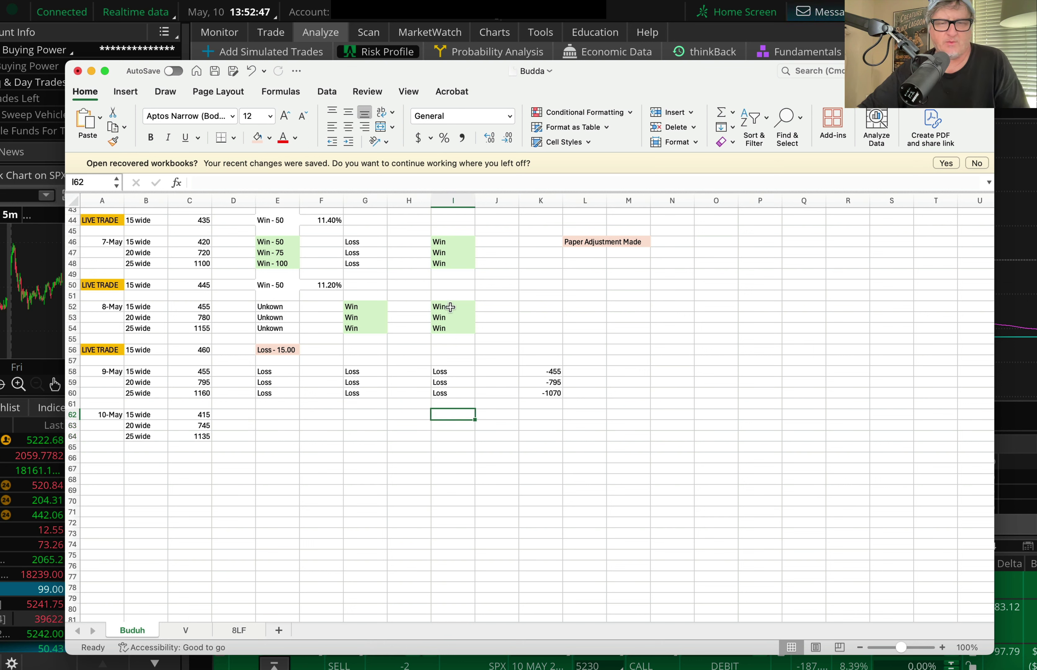
pyautogui.moveTo(450, 307); pyautogui.dragTo(454, 331)
pyautogui.press('super+c')
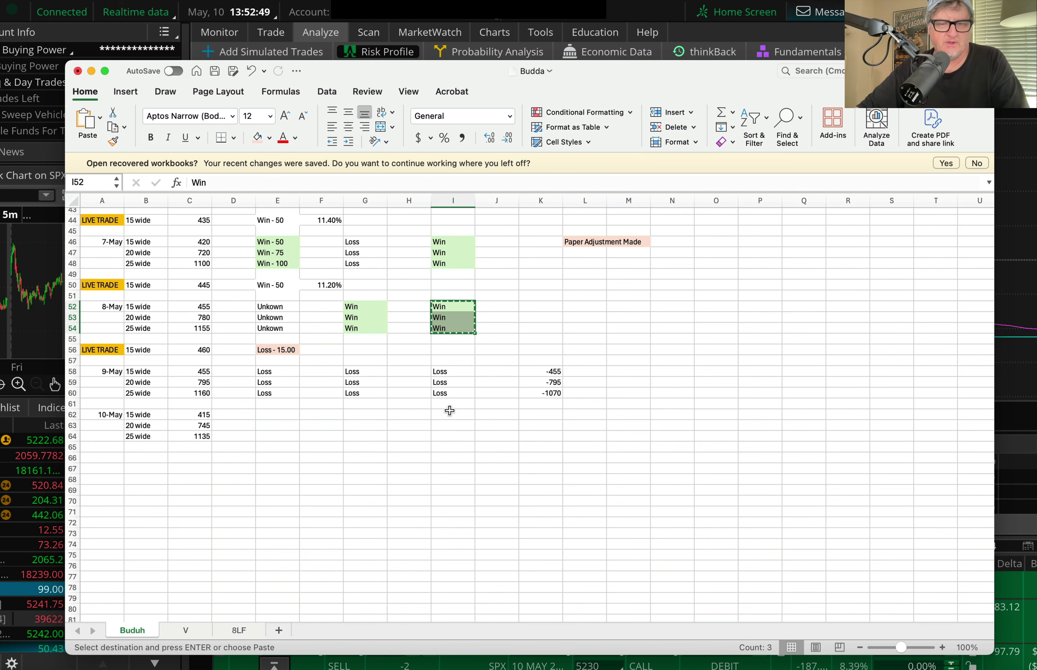
pyautogui.click(450, 412)
pyautogui.press('super+v')
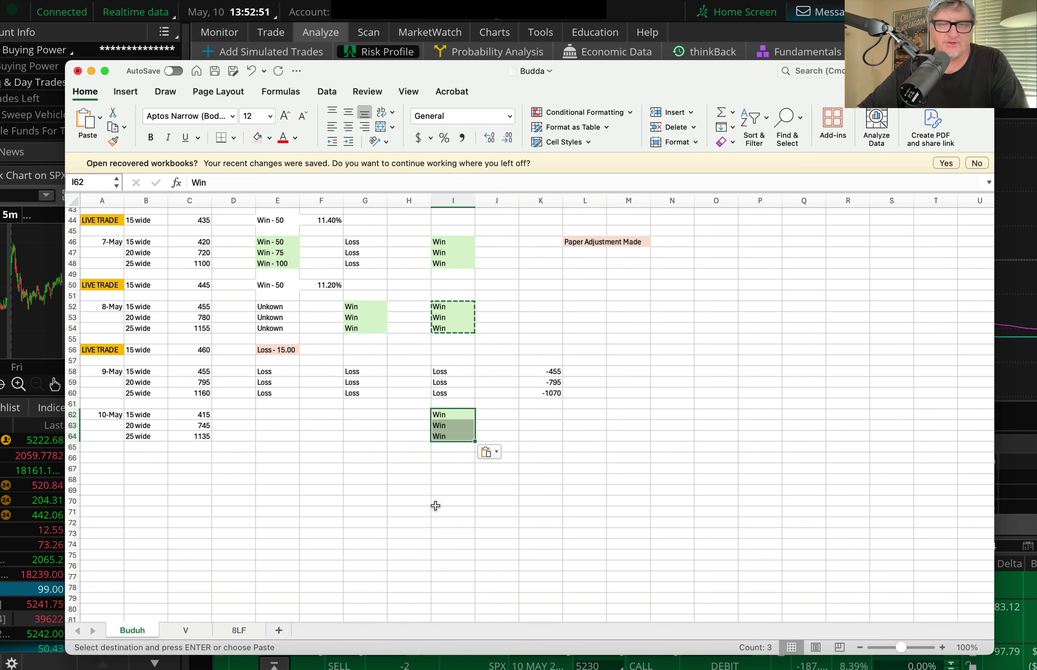
# - Check the 5205 call butterfly's expiration profit at the current SPX price in thinkorswim, and enter 637 in K64 in Excel
pyautogui.click(639, 11)
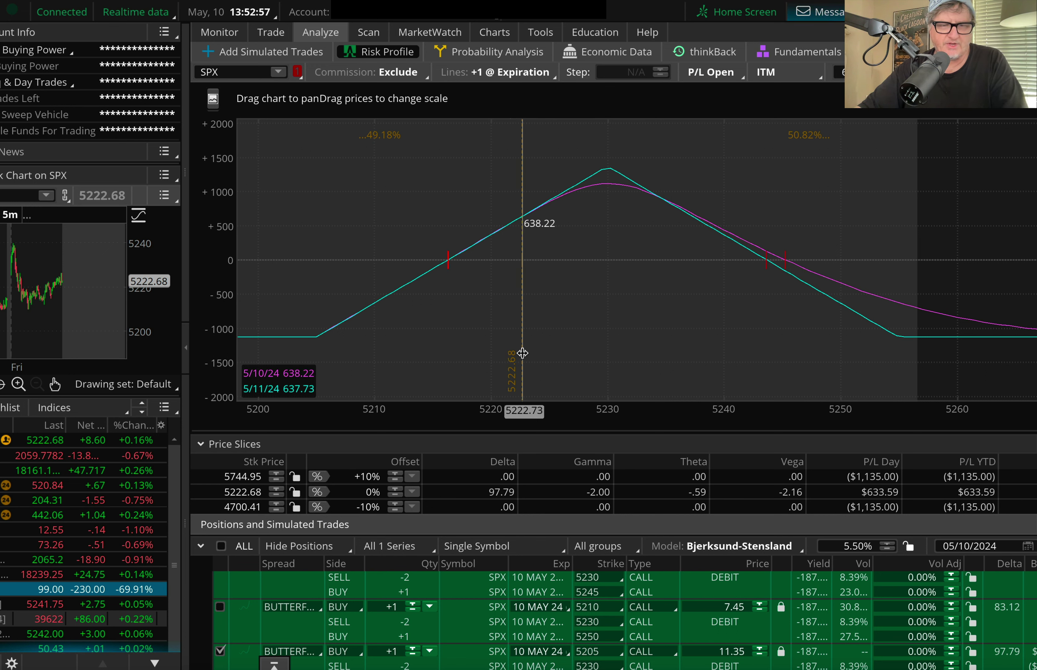
pyautogui.moveTo(55, 654)
pyautogui.click(141, 656)
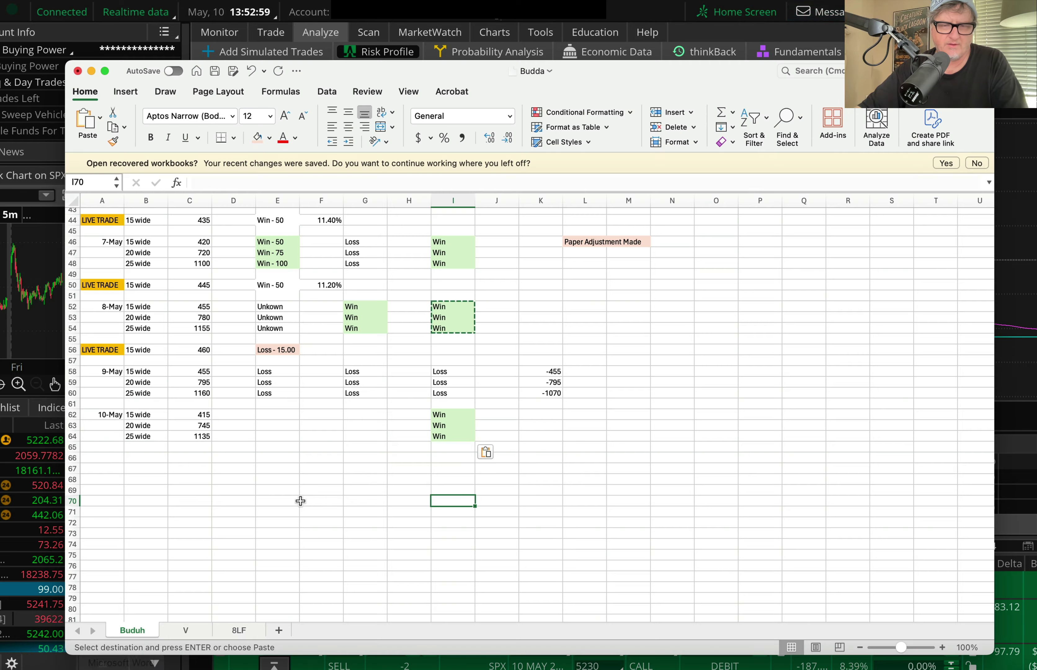
pyautogui.click(547, 436)
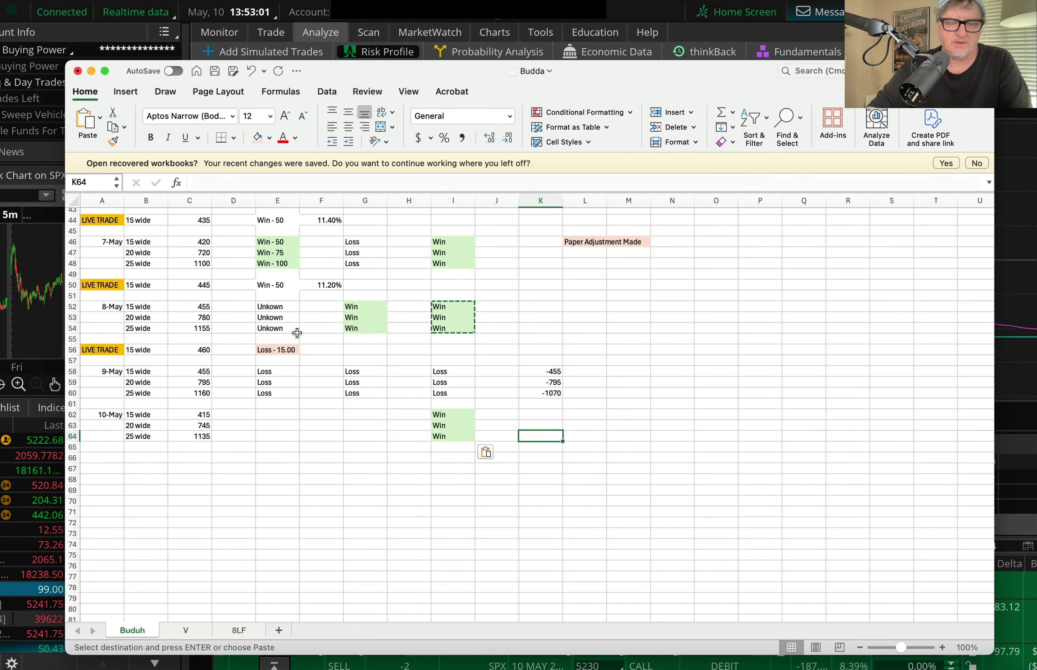
pyautogui.write('637')
pyautogui.press('Return')
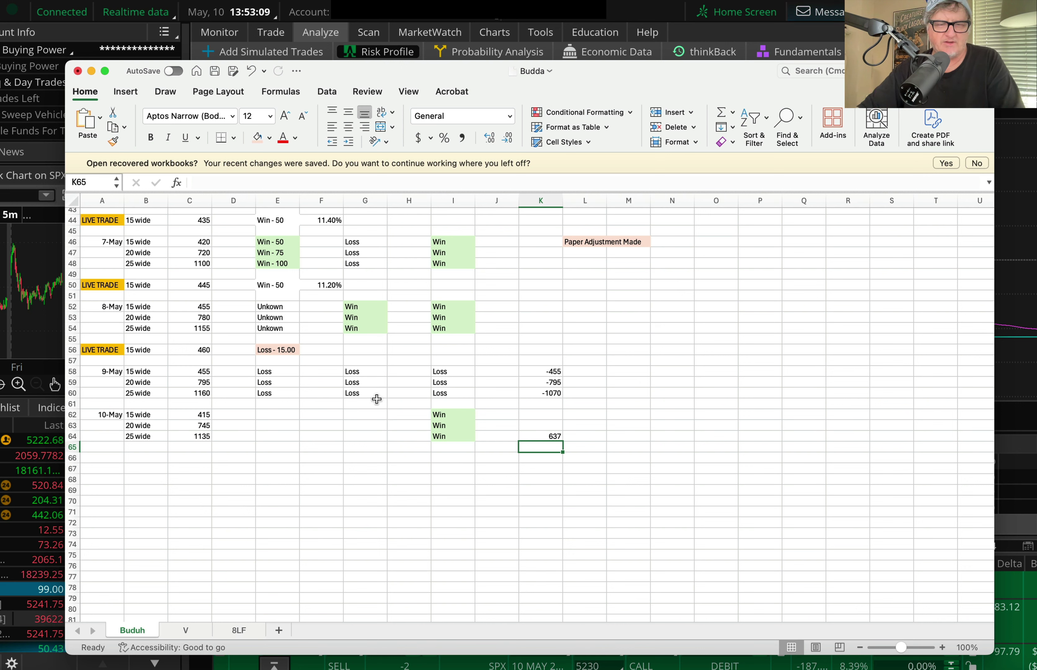
# - Switch to thinkorswim and replace the plotted 5205 call butterfly with the one starting at strike 5210
pyautogui.click(652, 8)
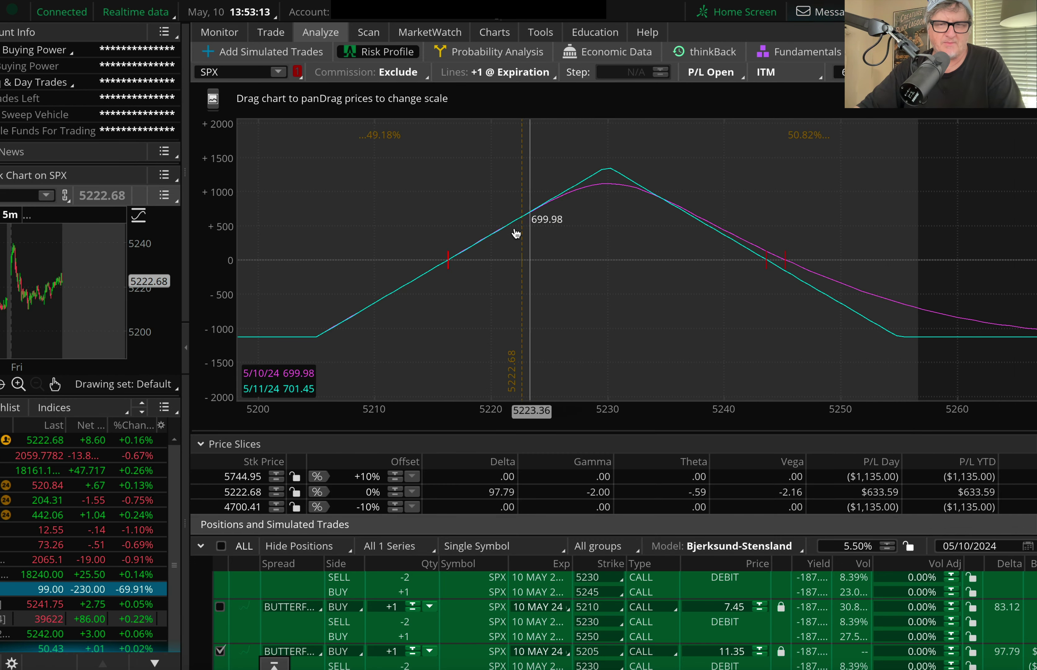
pyautogui.click(221, 650)
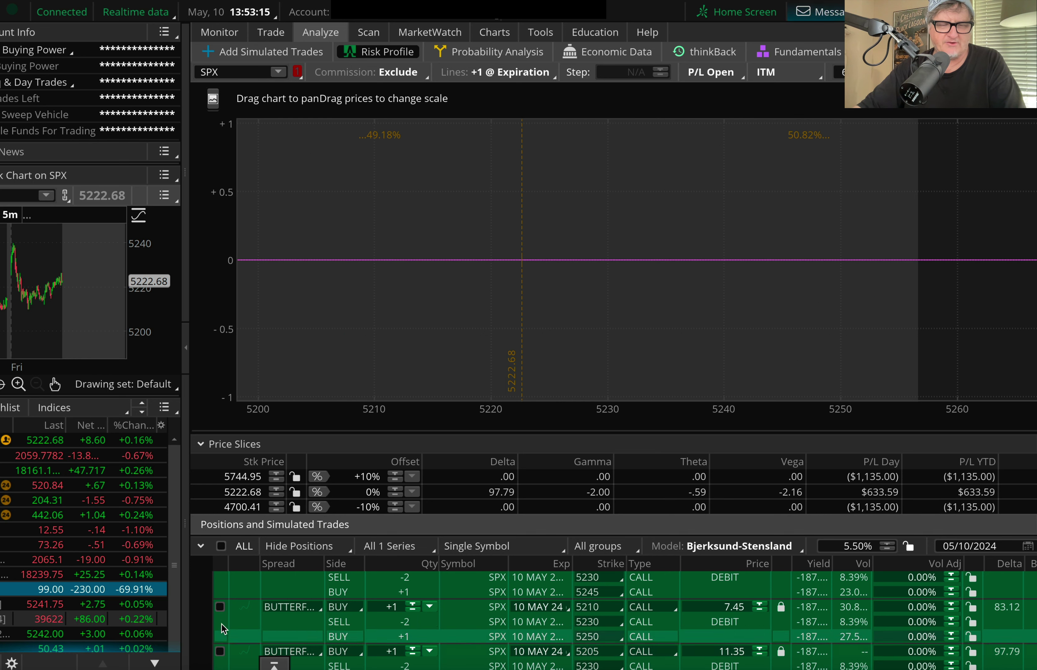
pyautogui.click(221, 607)
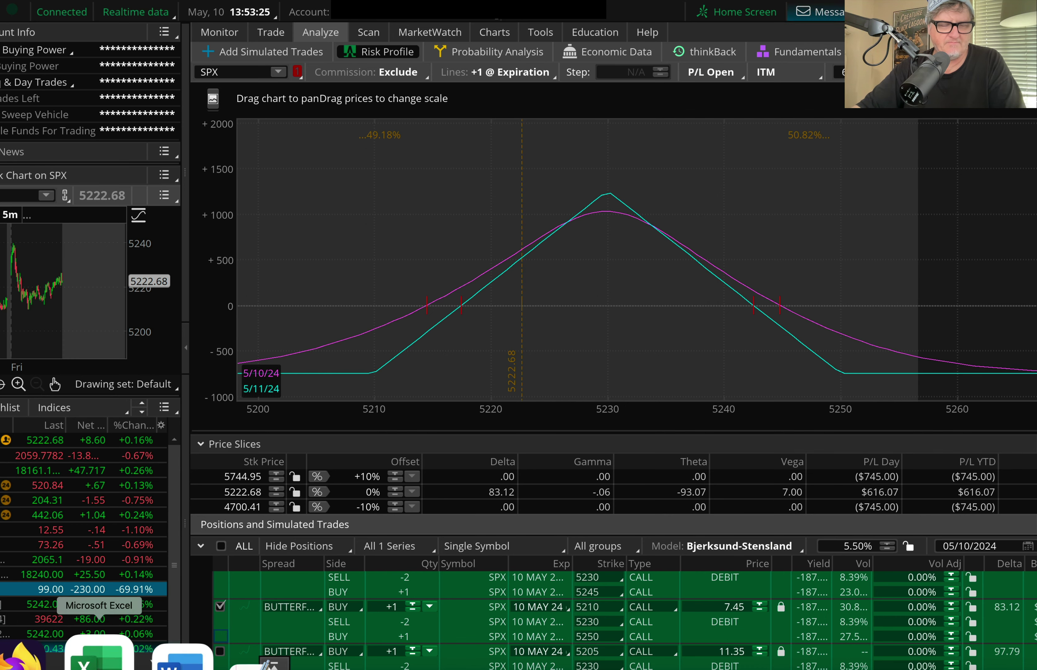
# - Switch to Excel and enter 527 as the 10-May result for the 20 wide butterfly in K63
pyautogui.click(92, 654)
pyautogui.click(536, 426)
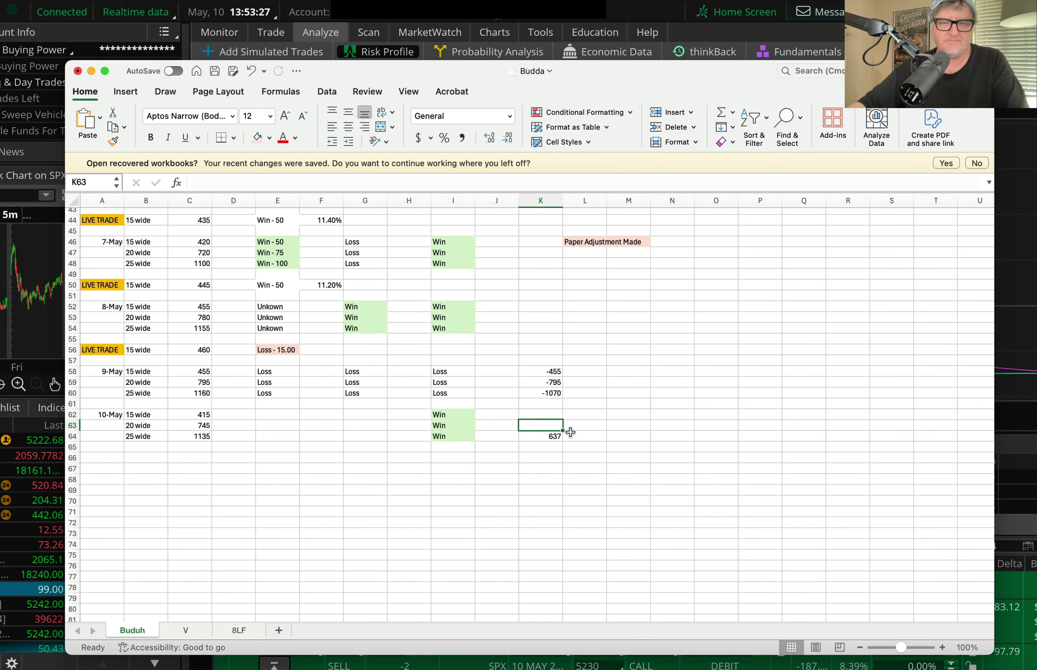
pyautogui.write('527')
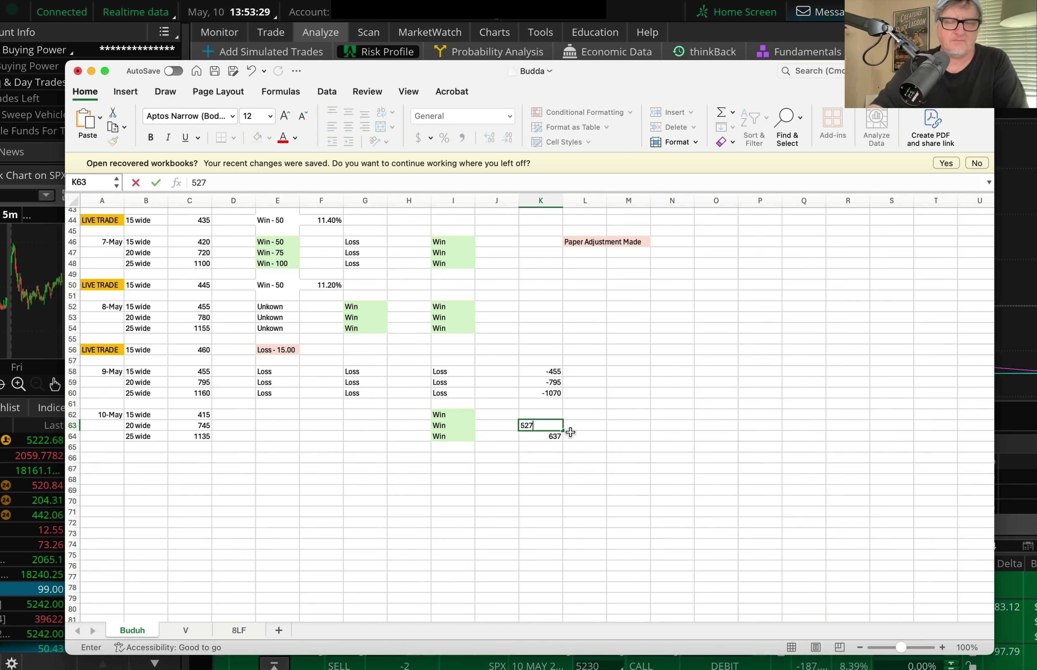
pyautogui.press('Return')
# - Switch to thinkorswim and replace the plotted 5210 call butterfly with the one starting at strike 5215
pyautogui.click(584, 45)
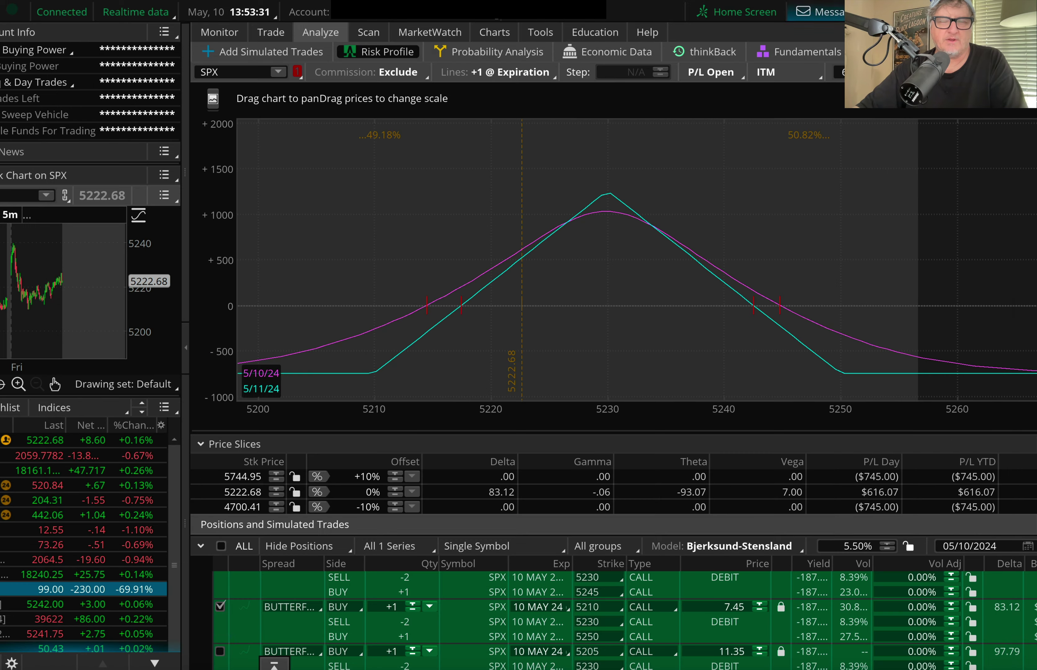
pyautogui.click(218, 606)
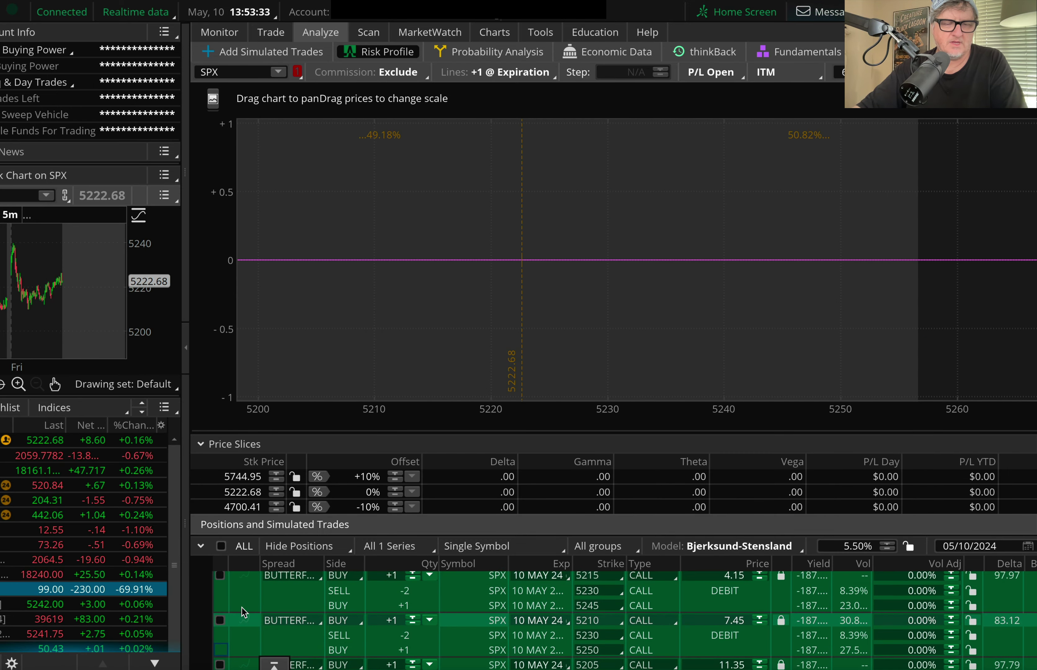
pyautogui.scroll(1, 240, 606)
pyautogui.click(221, 589)
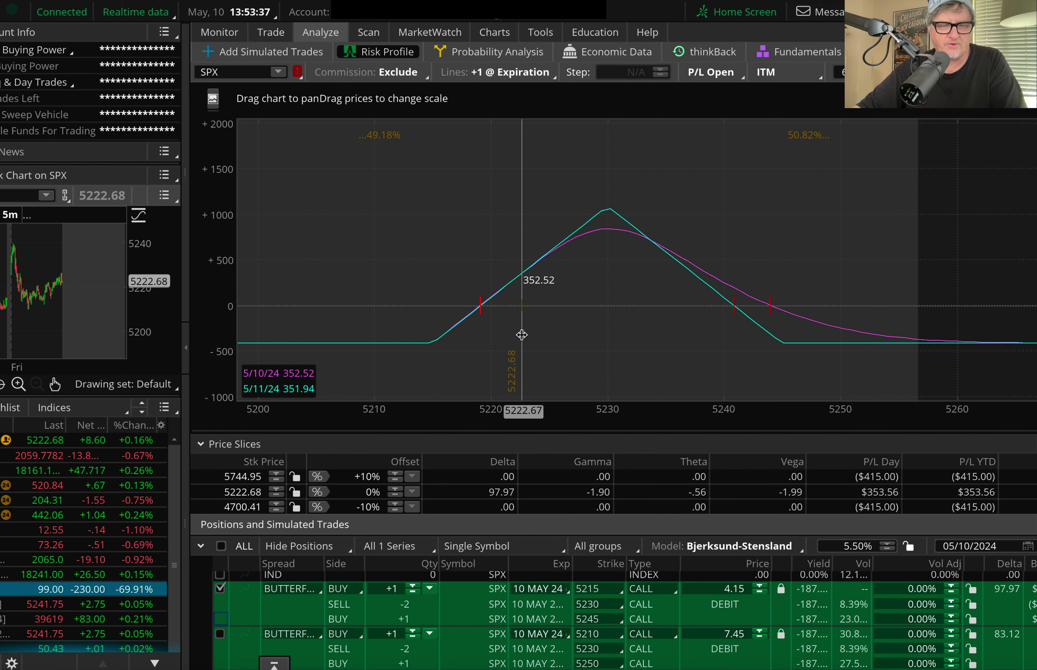
# - Switch to Excel and enter 351 as the 10-May result for the 15 wide butterfly in K62
pyautogui.click(72, 654)
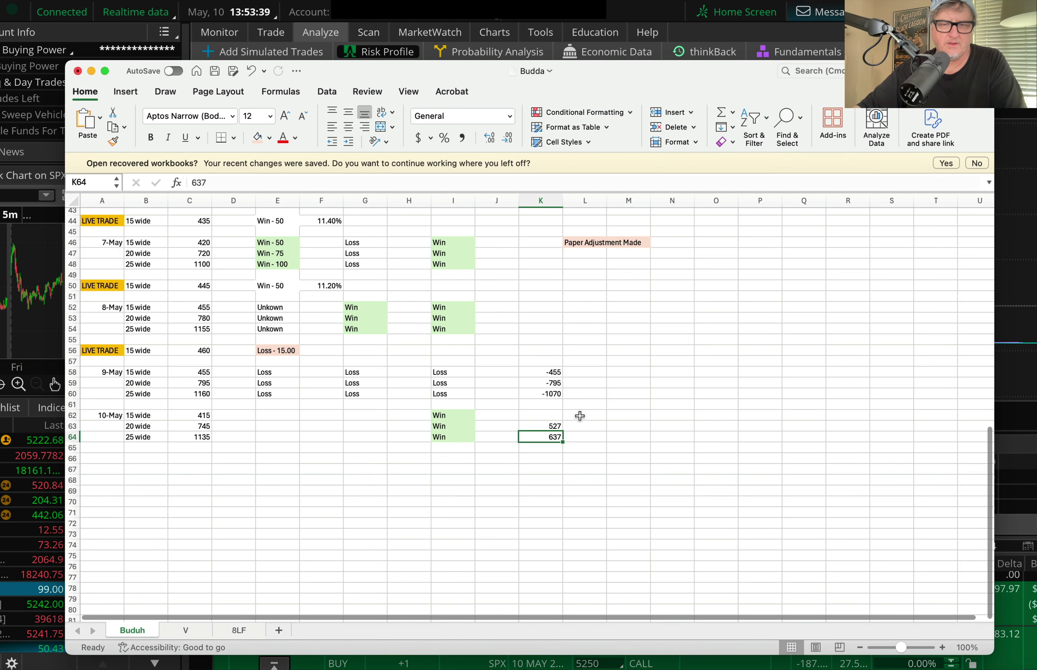
pyautogui.click(556, 413)
pyautogui.write('351')
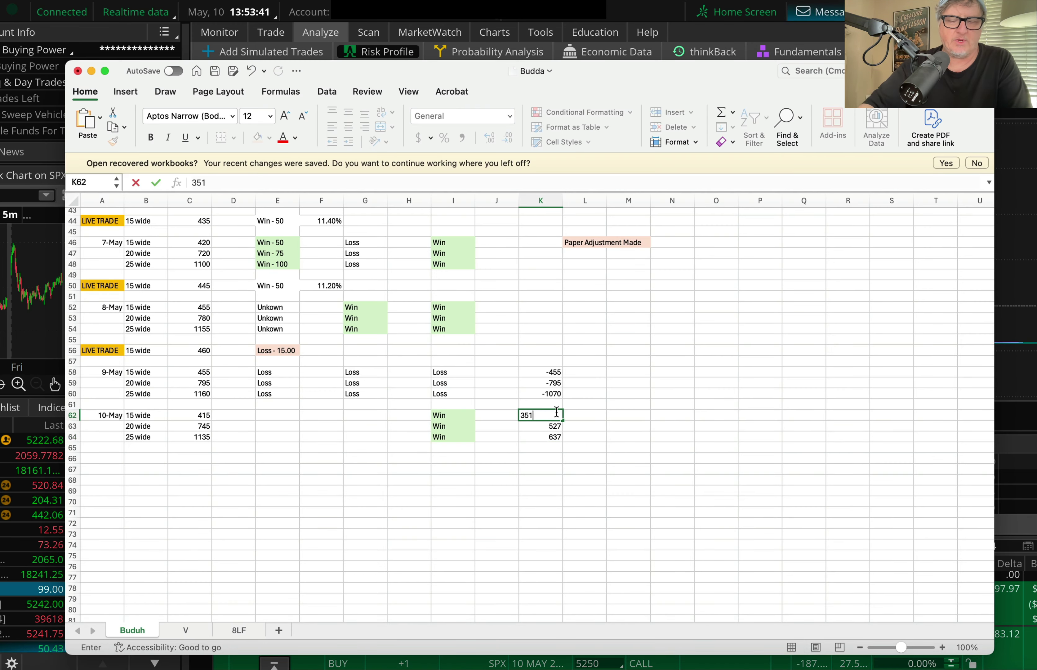
pyautogui.press('Return')
pyautogui.click(322, 531)
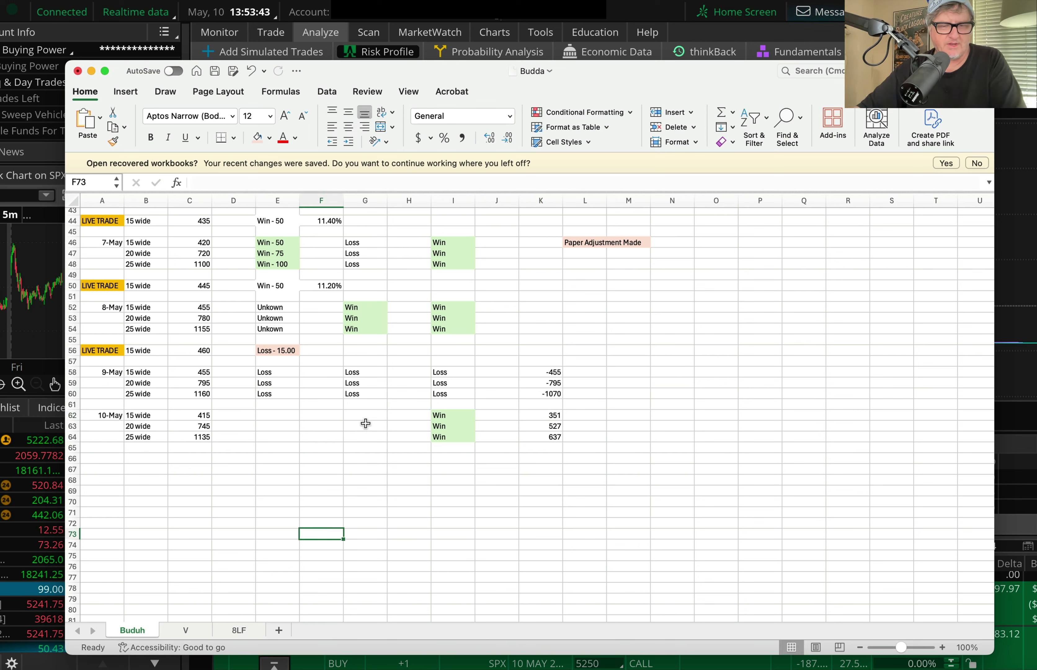
# - Review the blank midday cells G62:G64 and morning cells E62:E64 in the 10-May rows
pyautogui.moveTo(360, 415); pyautogui.dragTo(361, 434)
pyautogui.moveTo(283, 419); pyautogui.dragTo(280, 437)
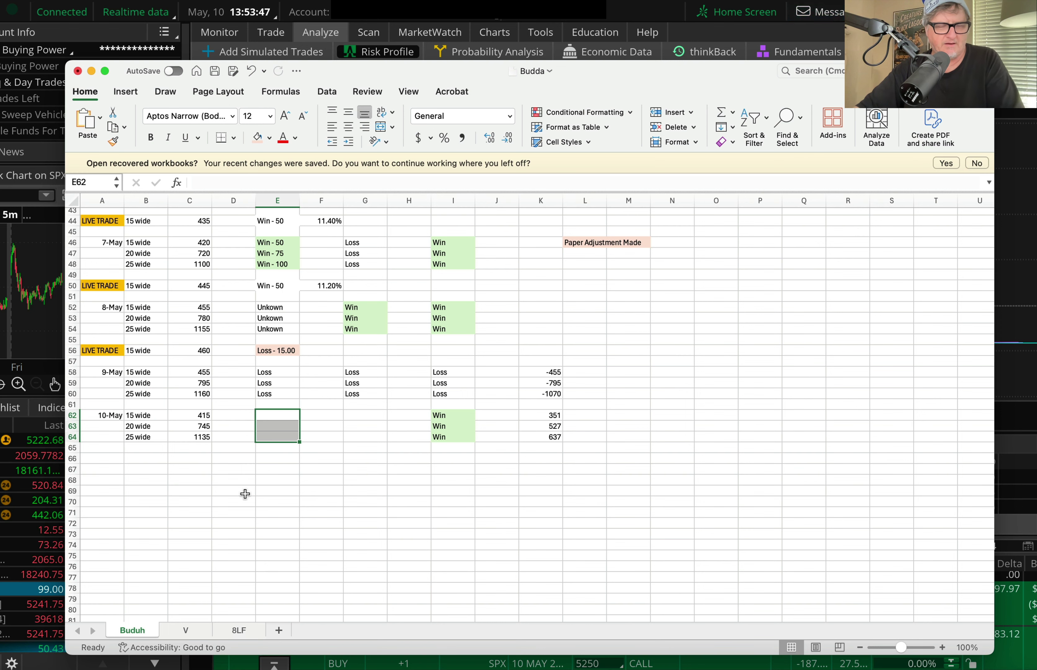
pyautogui.click(336, 530)
# - Copy the LIVE TRADE entry in A56:E56 to row 66 below the 10-May rows
pyautogui.scroll(-1, 303, 482)
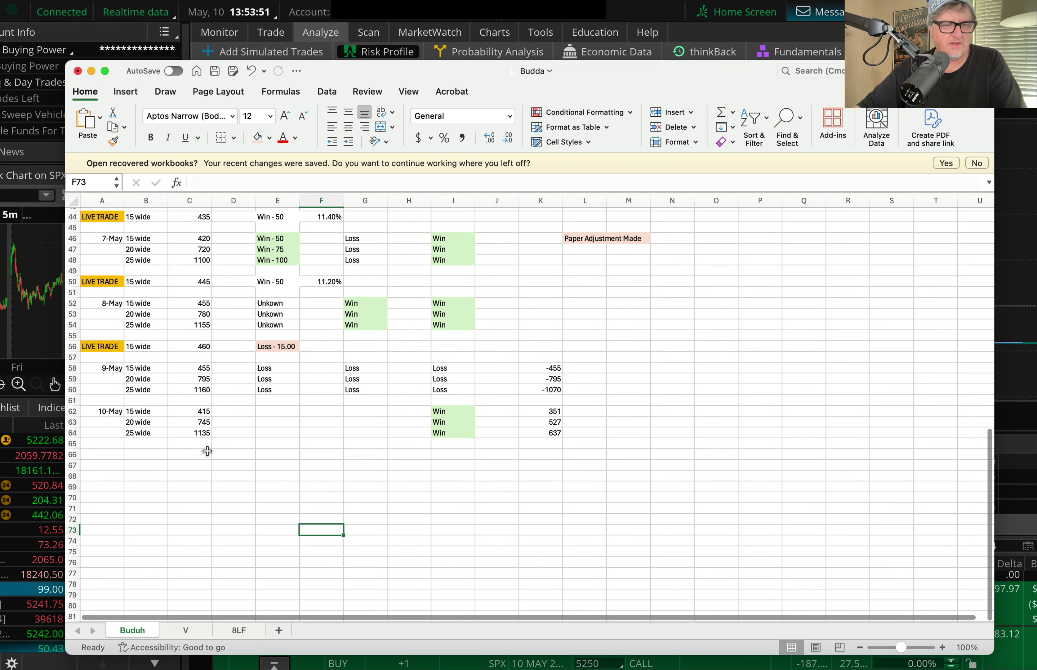
pyautogui.moveTo(100, 347); pyautogui.dragTo(279, 347)
pyautogui.press('cmd+c')
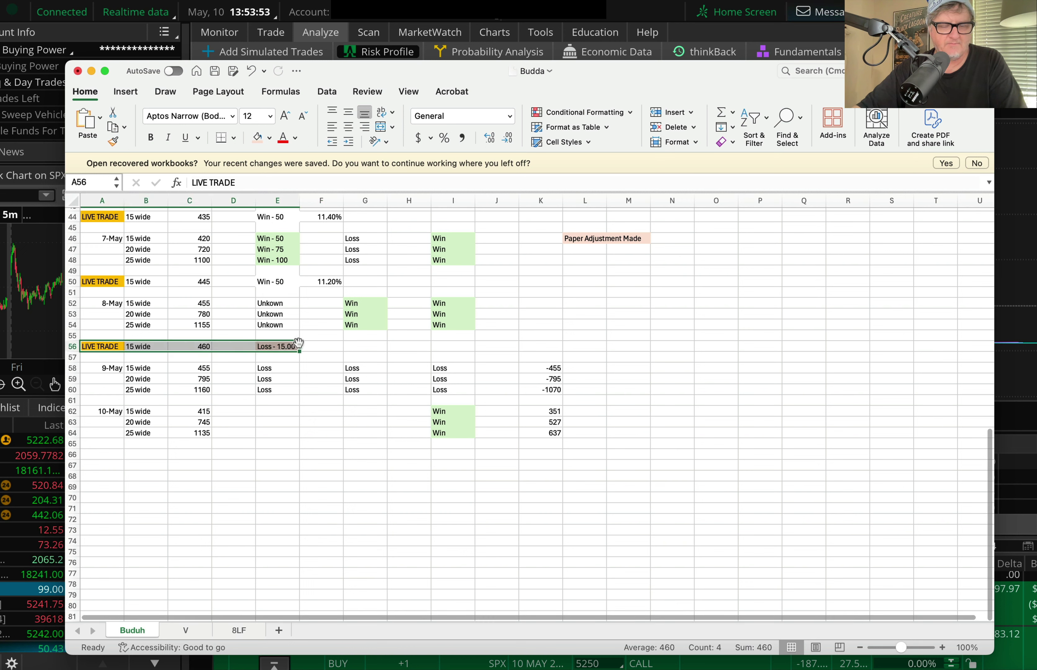
pyautogui.click(104, 458)
pyautogui.press('super+v')
pyautogui.click(110, 519)
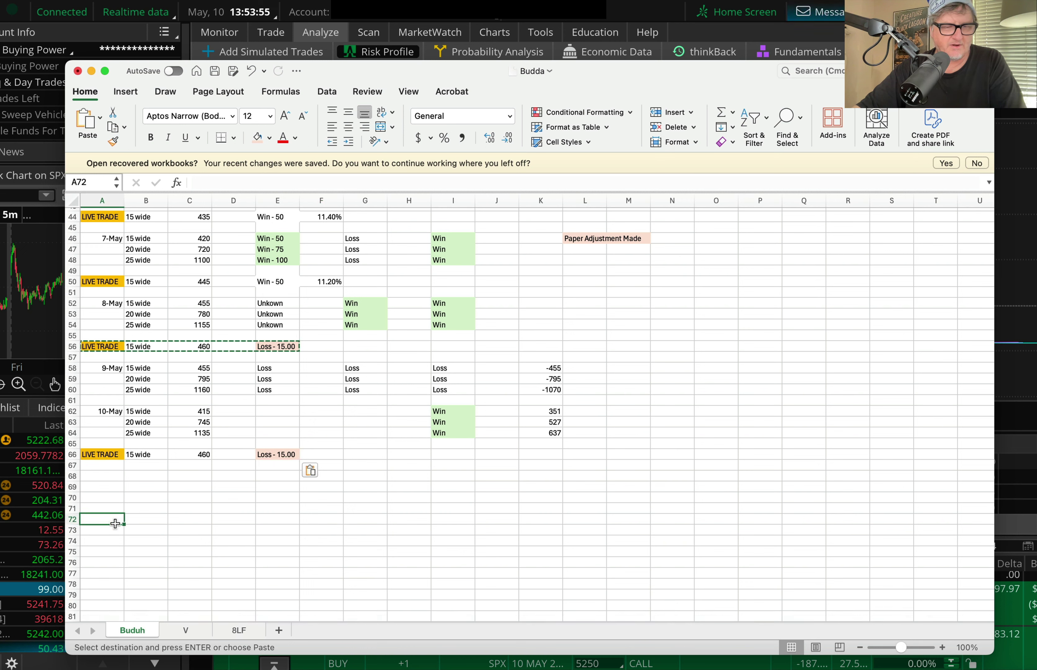
pyautogui.click(149, 455)
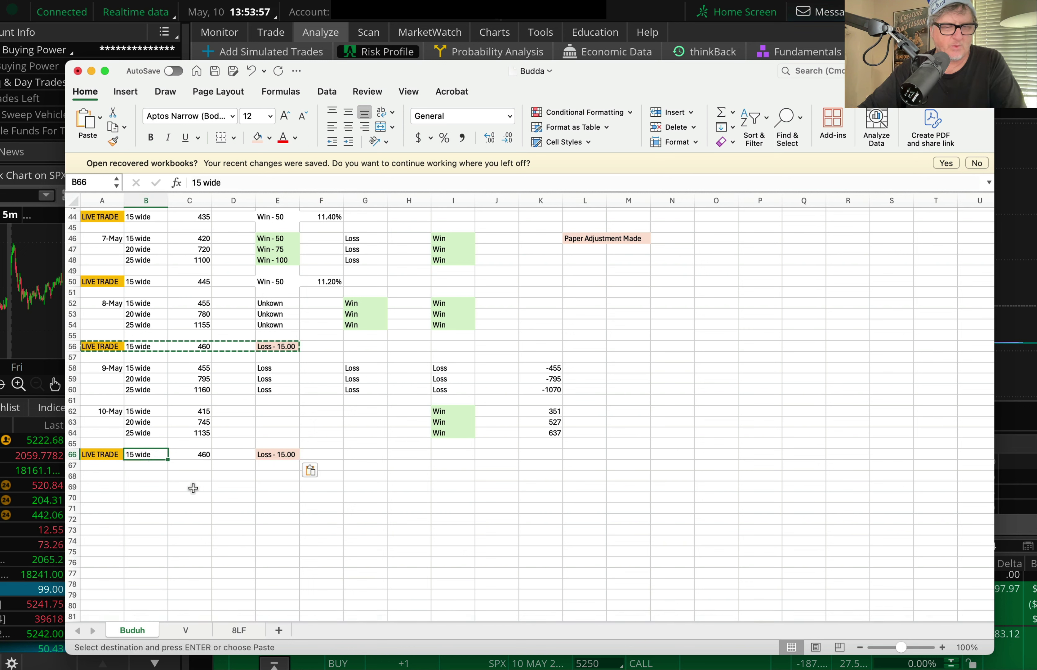
# - Switch to thinkorswim, clear the plotted trades and plot only the put butterfly starting at strike 5245
pyautogui.press('super+Tab')
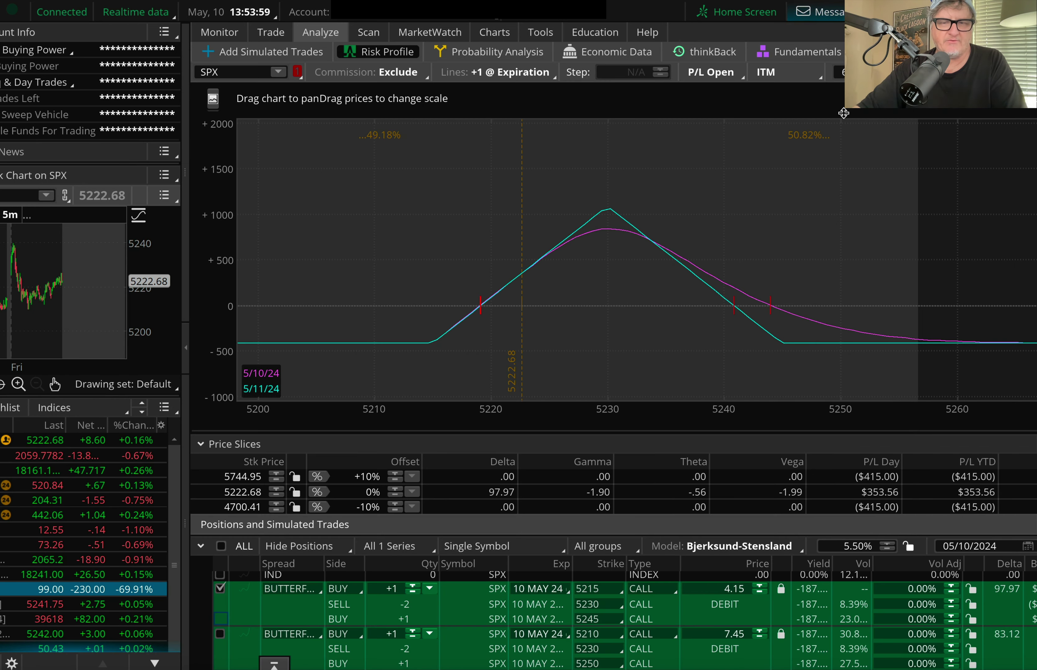
pyautogui.click(220, 546)
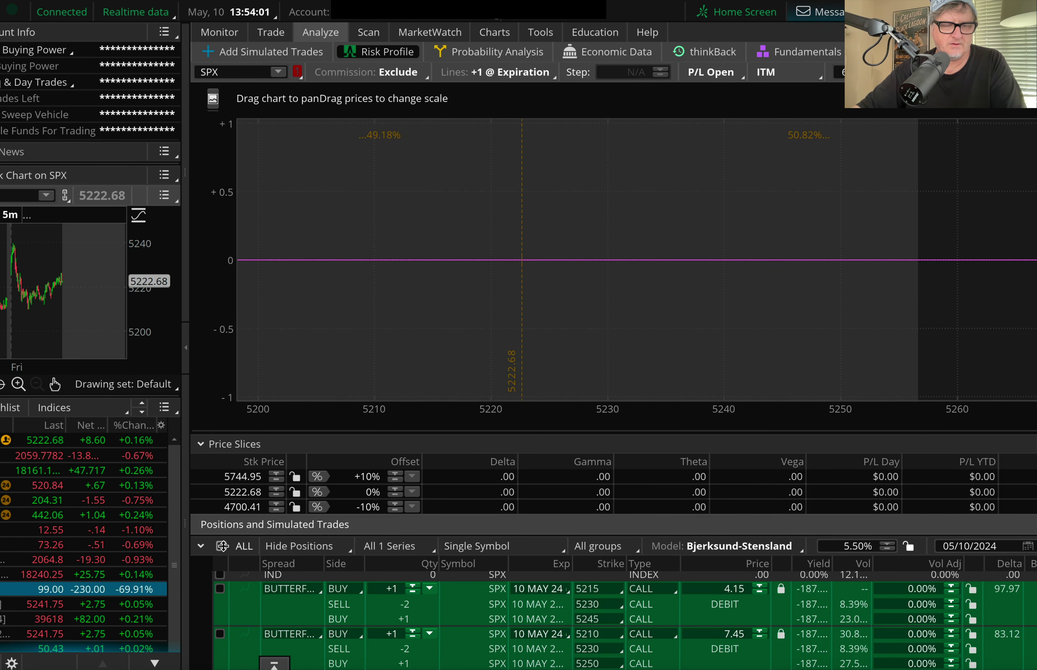
pyautogui.scroll(-1, 308, 598)
pyautogui.scroll(-5, 309, 598)
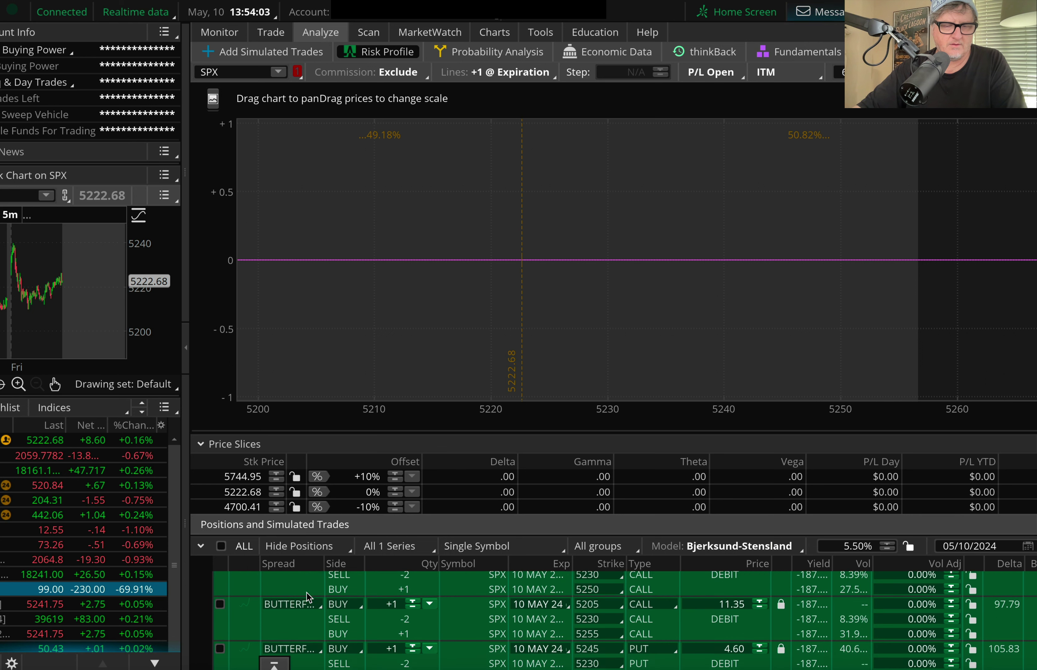
pyautogui.click(219, 635)
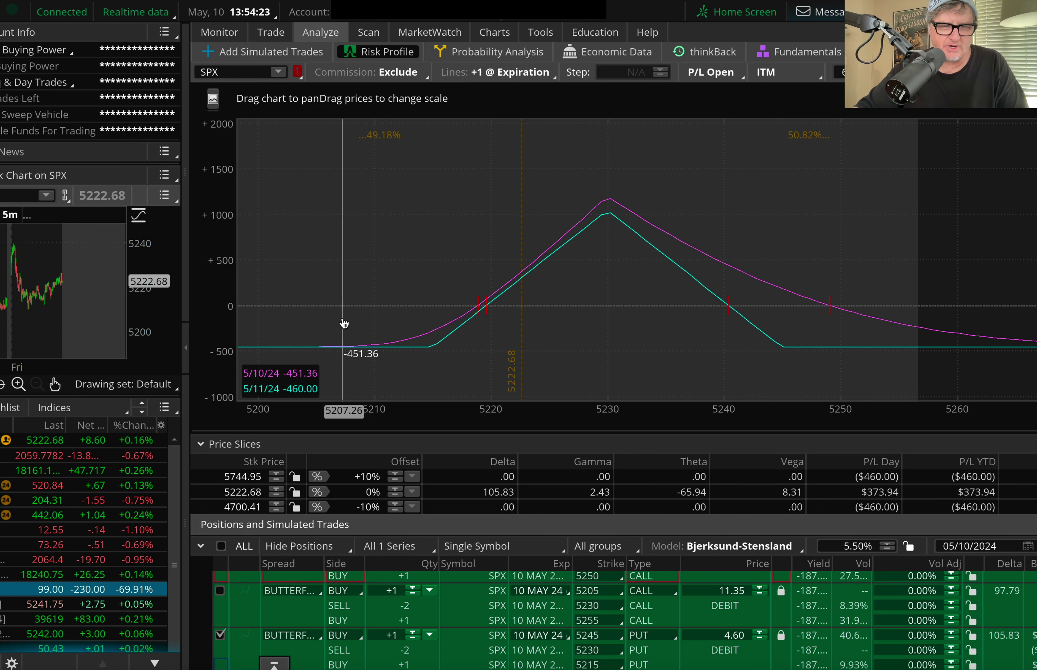
# - Switch to Excel and change the copied live trade's result in E66 to "Win - 50"
pyautogui.click(86, 656)
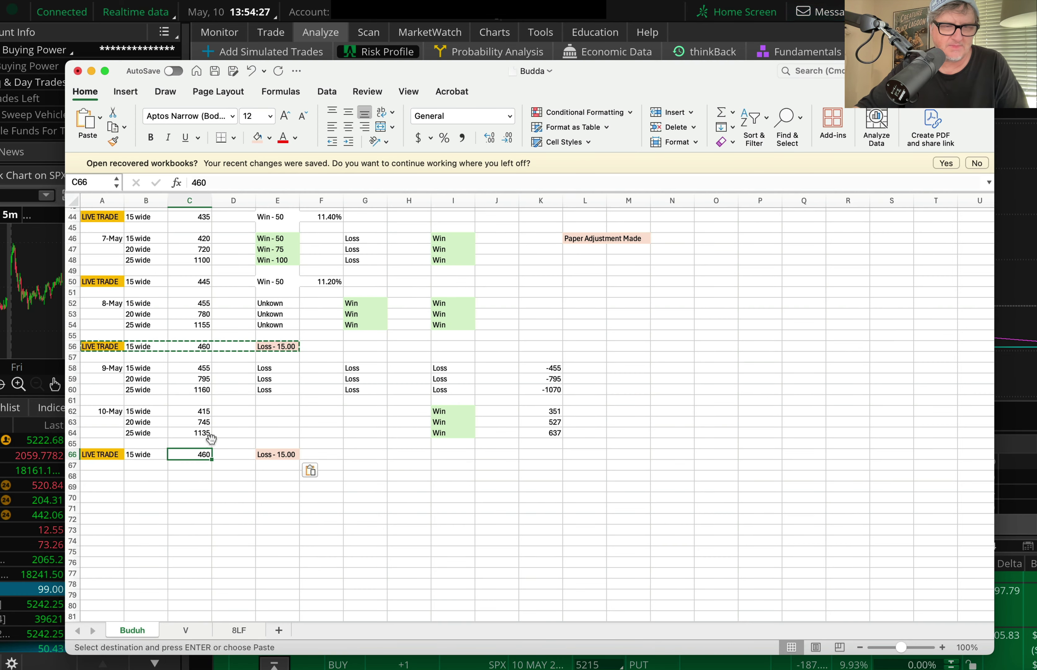
pyautogui.click(188, 487)
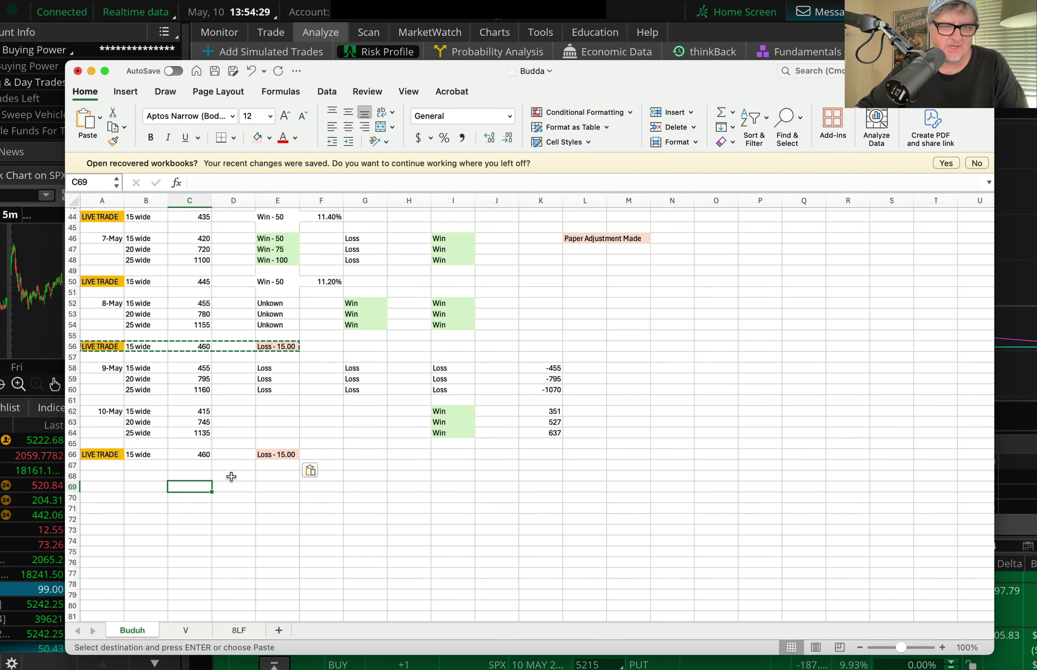
pyautogui.click(277, 497)
pyautogui.click(273, 454)
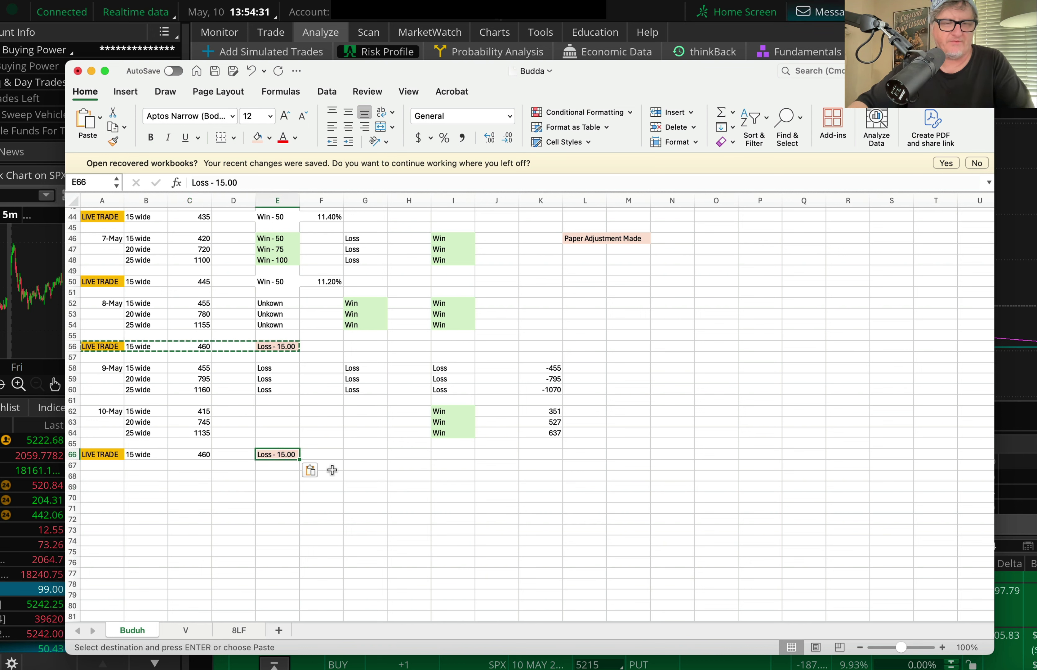
pyautogui.write('Win')
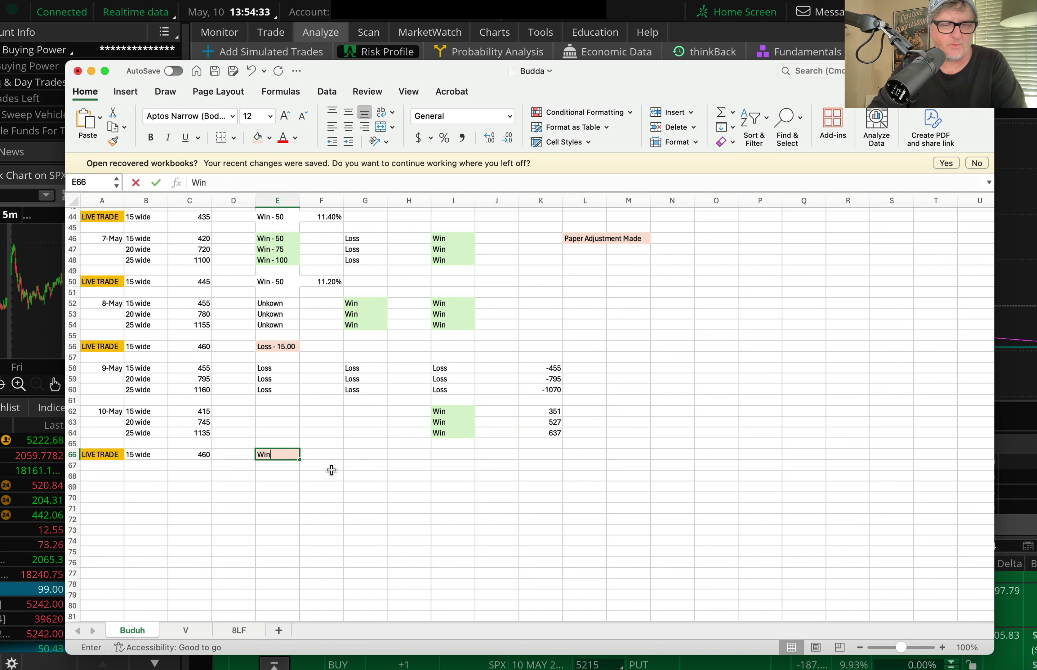
pyautogui.write(' - 50')
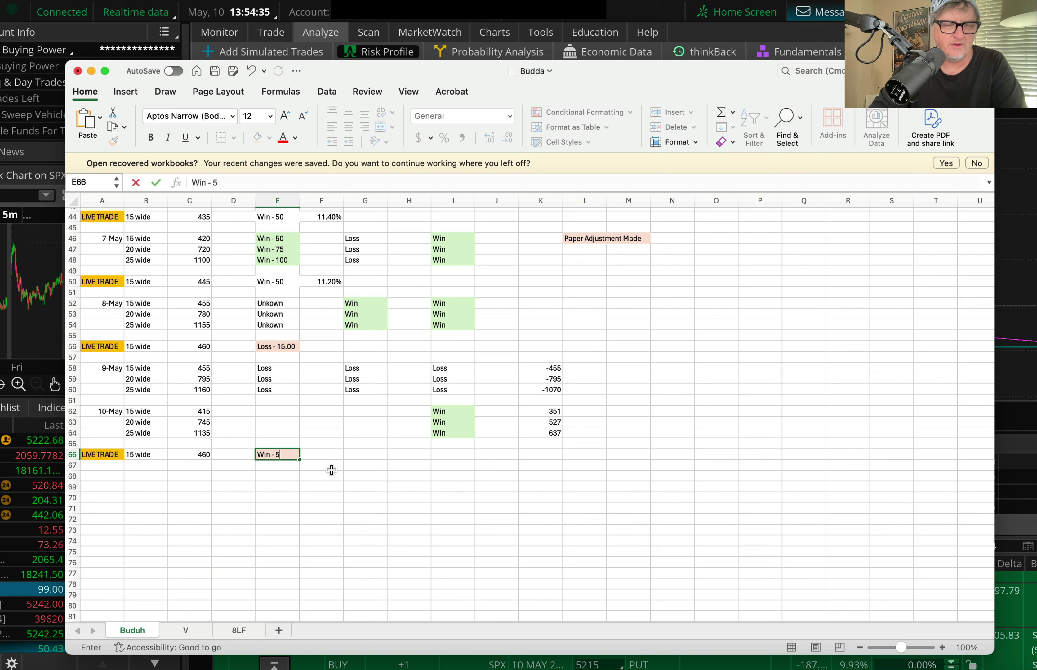
pyautogui.press('Down')
pyautogui.press('Down')
pyautogui.press('Down')
pyautogui.press('Down')
# - Change the fill of the live trade result cell E66 to light green
pyautogui.click(276, 456)
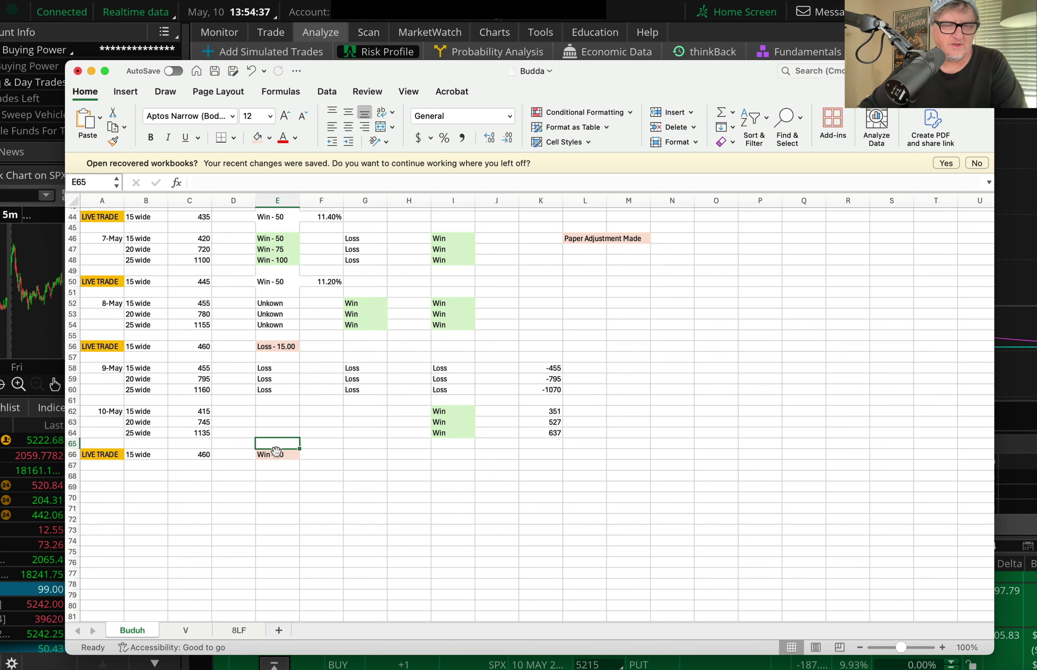
pyautogui.click(269, 138)
pyautogui.click(369, 220)
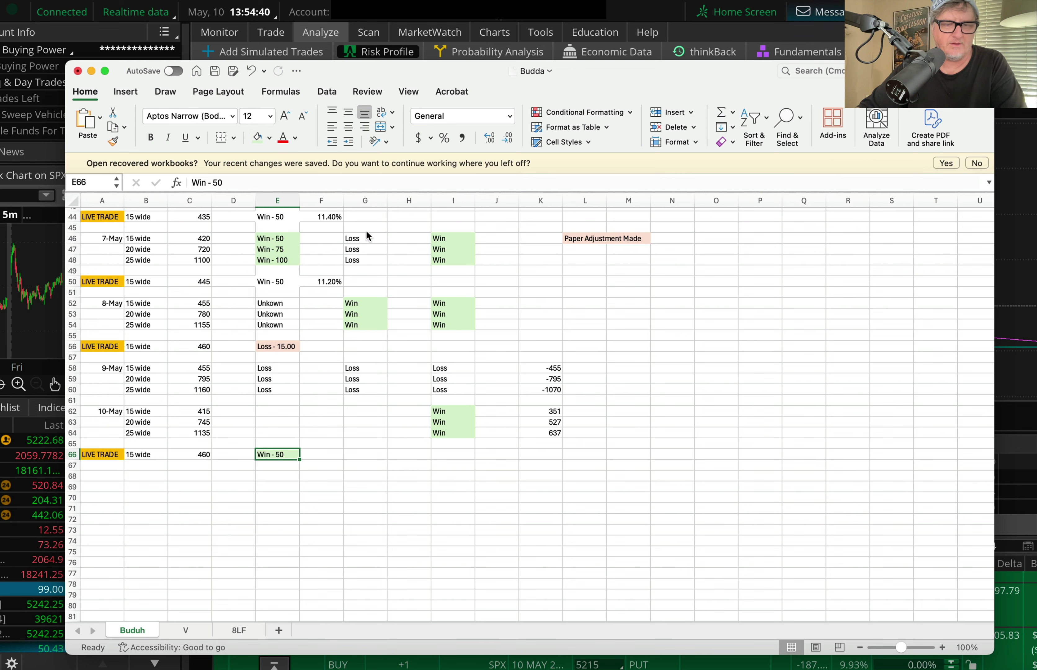
pyautogui.click(274, 518)
pyautogui.click(234, 498)
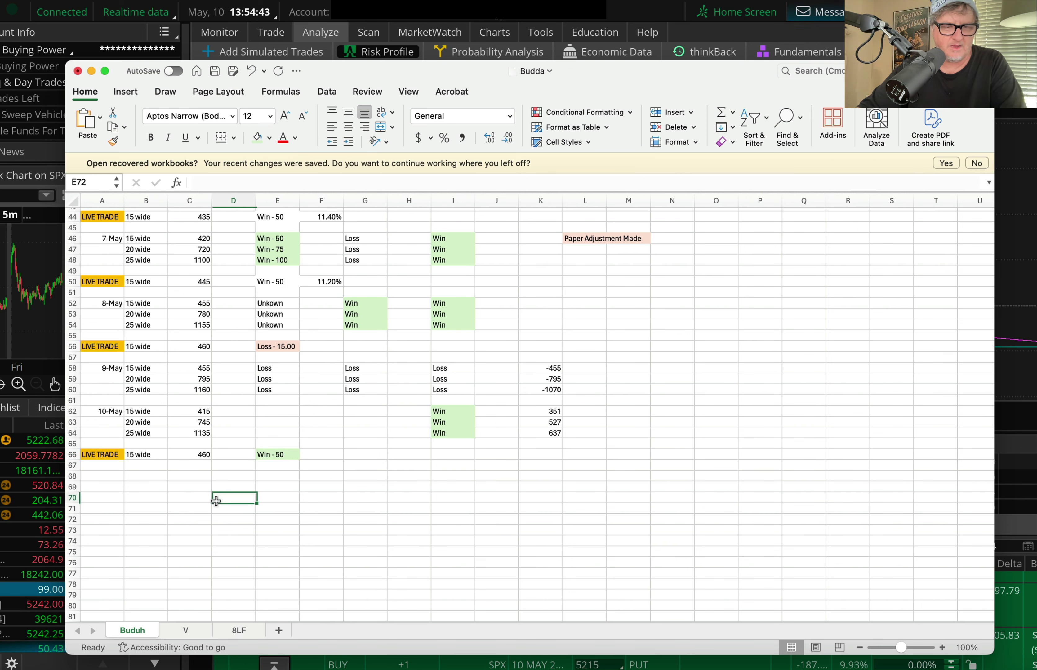
# - Open the Calculator app and divide the 50 profit by the 460 risk to get the live trade's return
pyautogui.moveTo(124, 656)
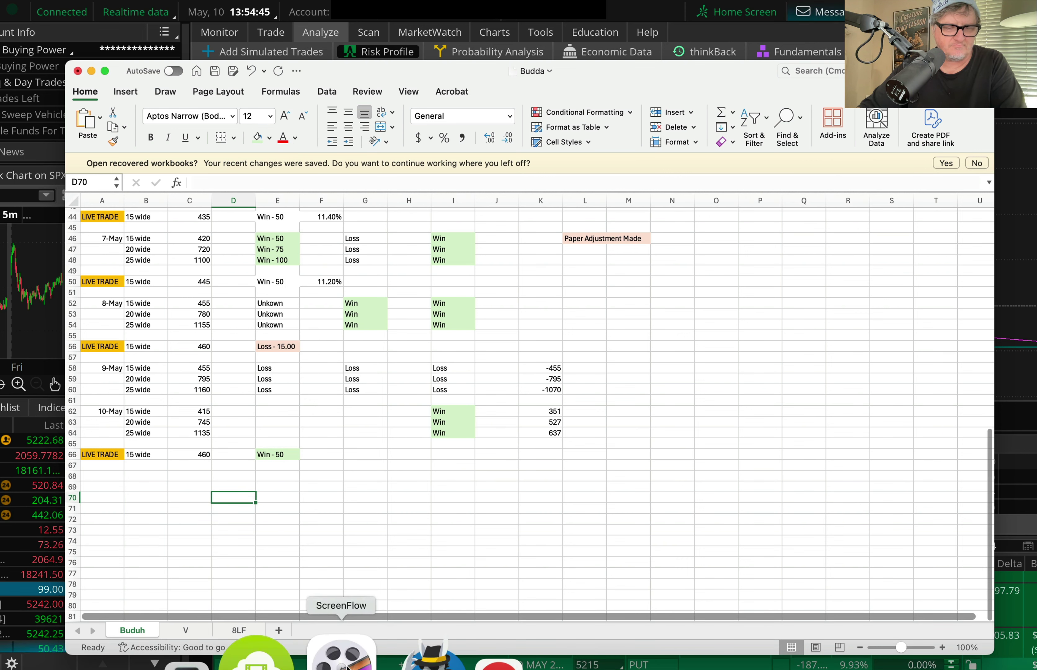
pyautogui.click(284, 653)
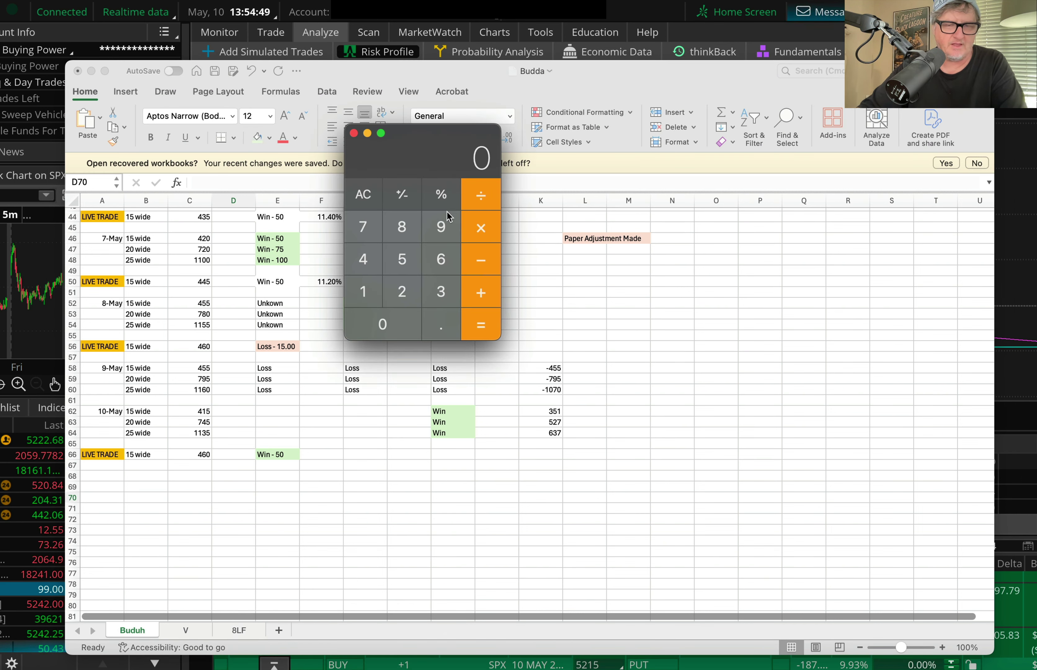
pyautogui.click(401, 260)
pyautogui.click(394, 322)
pyautogui.click(481, 200)
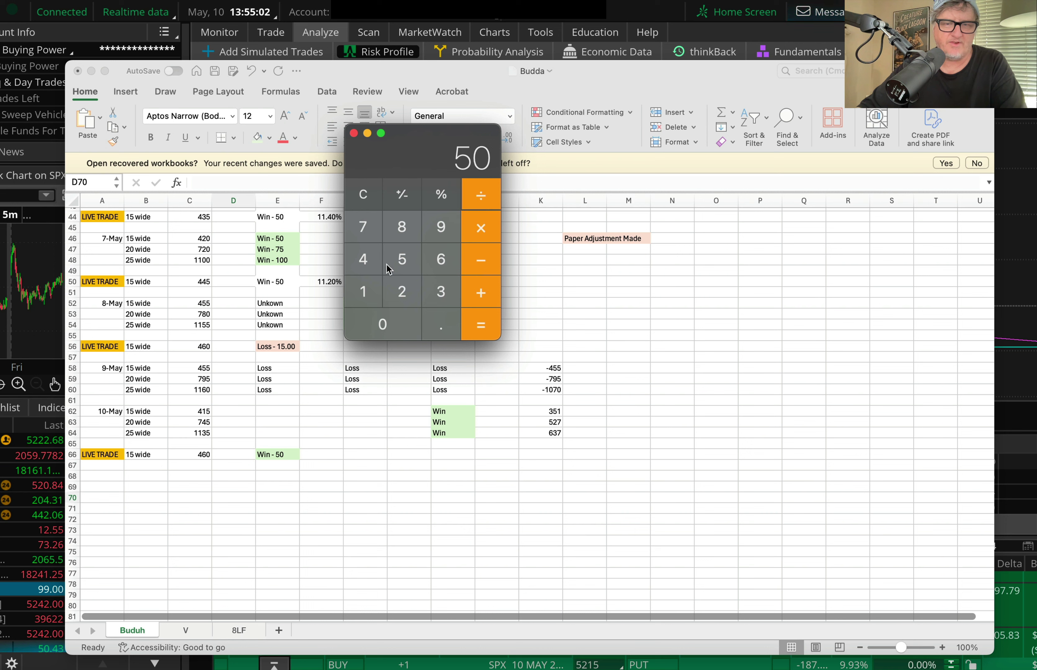
pyautogui.click(365, 258)
pyautogui.click(439, 261)
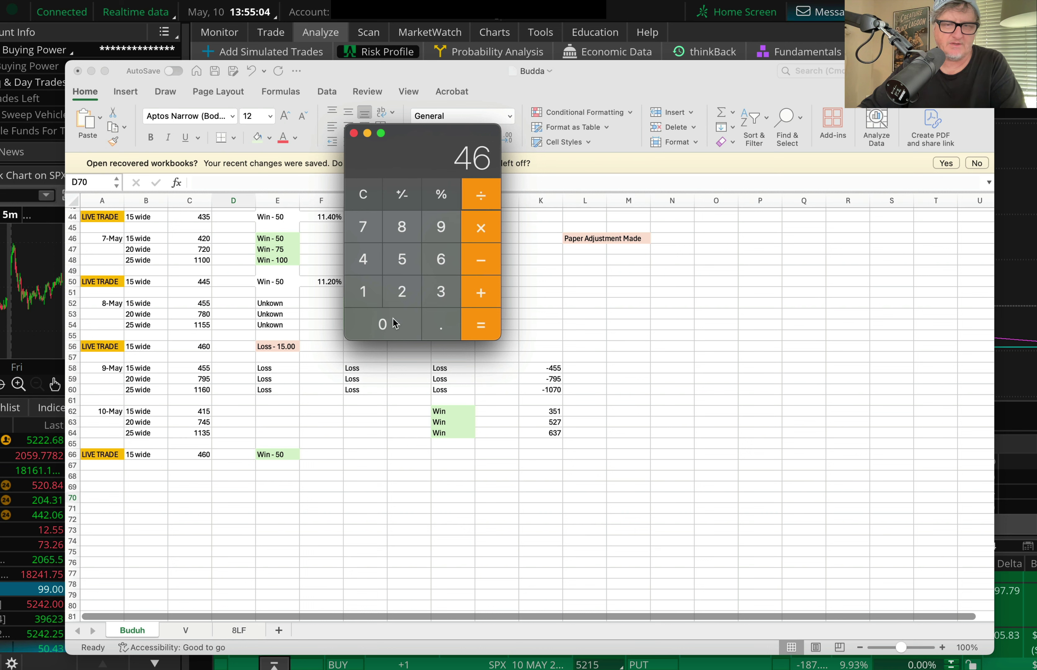
pyautogui.click(393, 323)
pyautogui.click(484, 320)
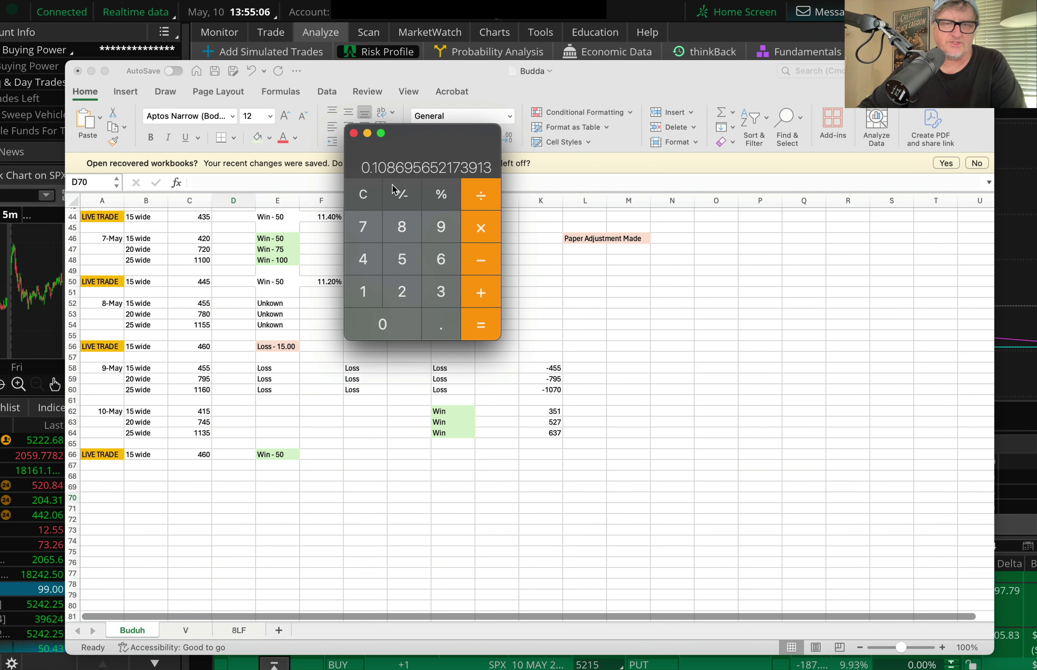
# - Switch back to Excel and enter 10.8% in F66 as the live trade's percentage return
pyautogui.click(330, 496)
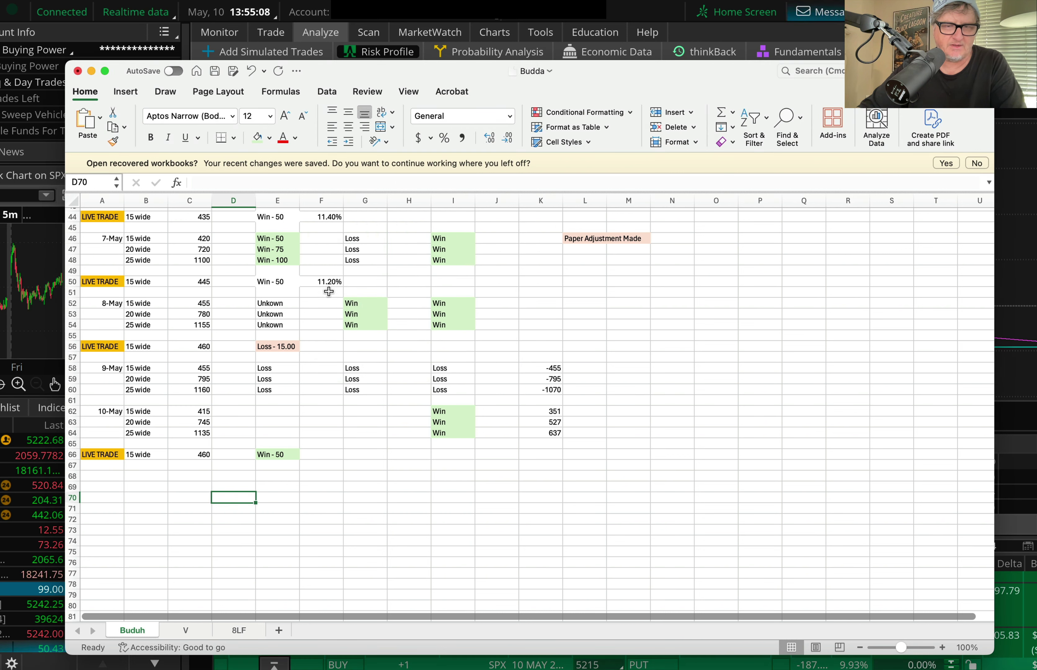
pyautogui.click(323, 453)
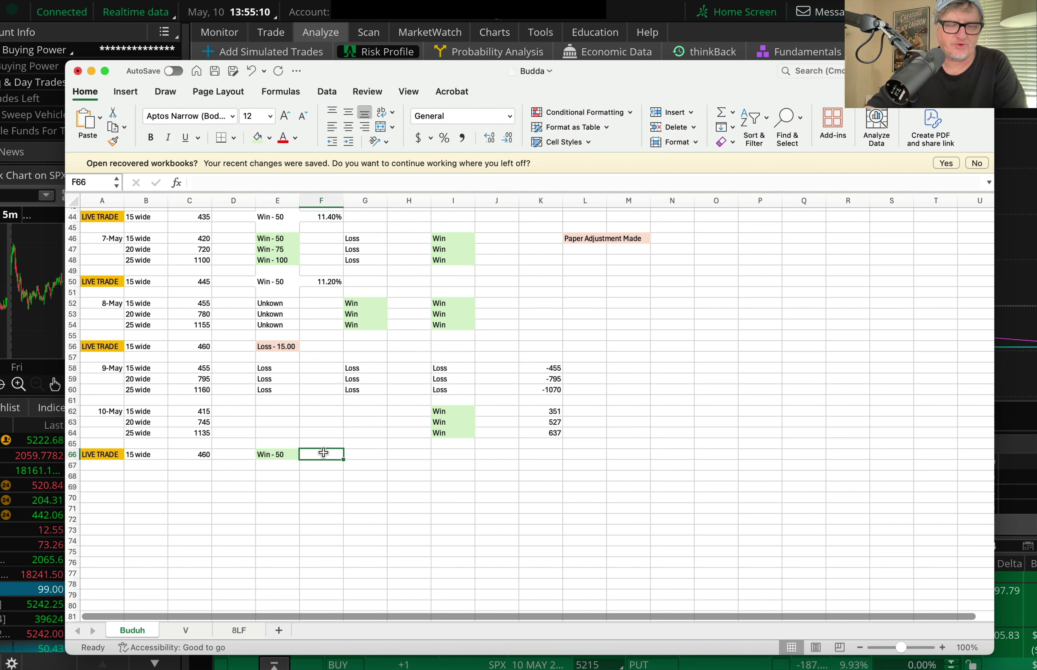
pyautogui.write('10.8')
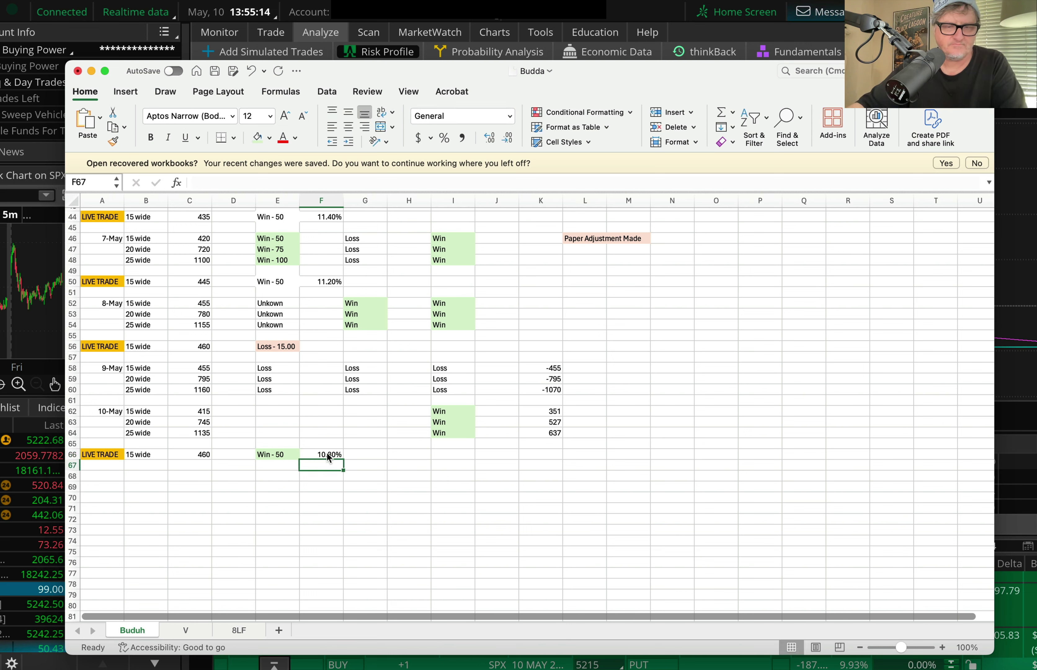
pyautogui.click(306, 508)
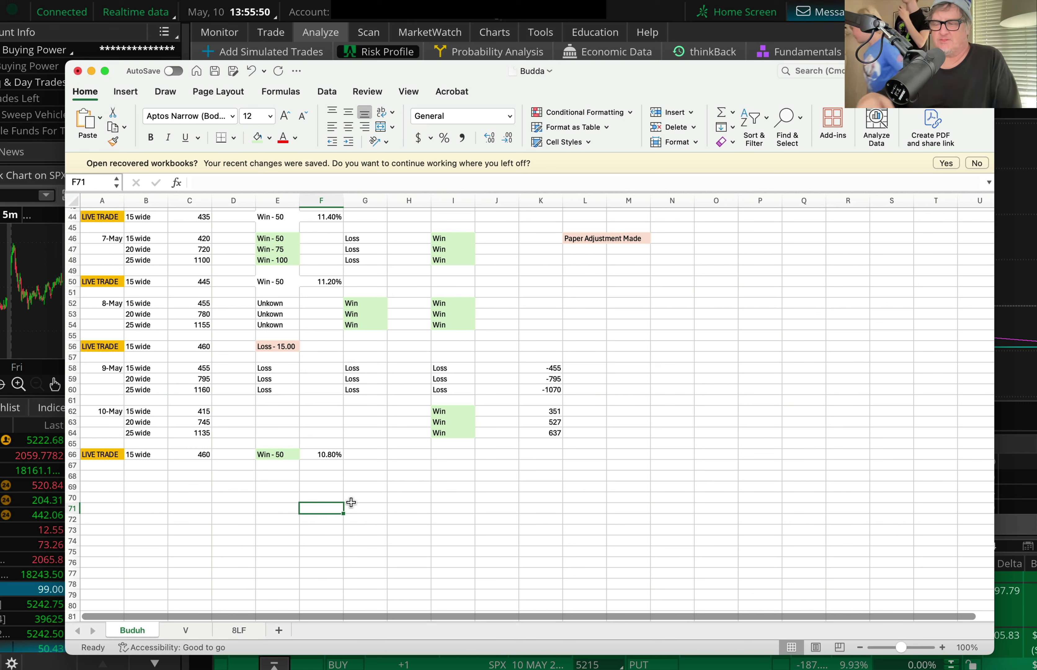
pyautogui.click(301, 489)
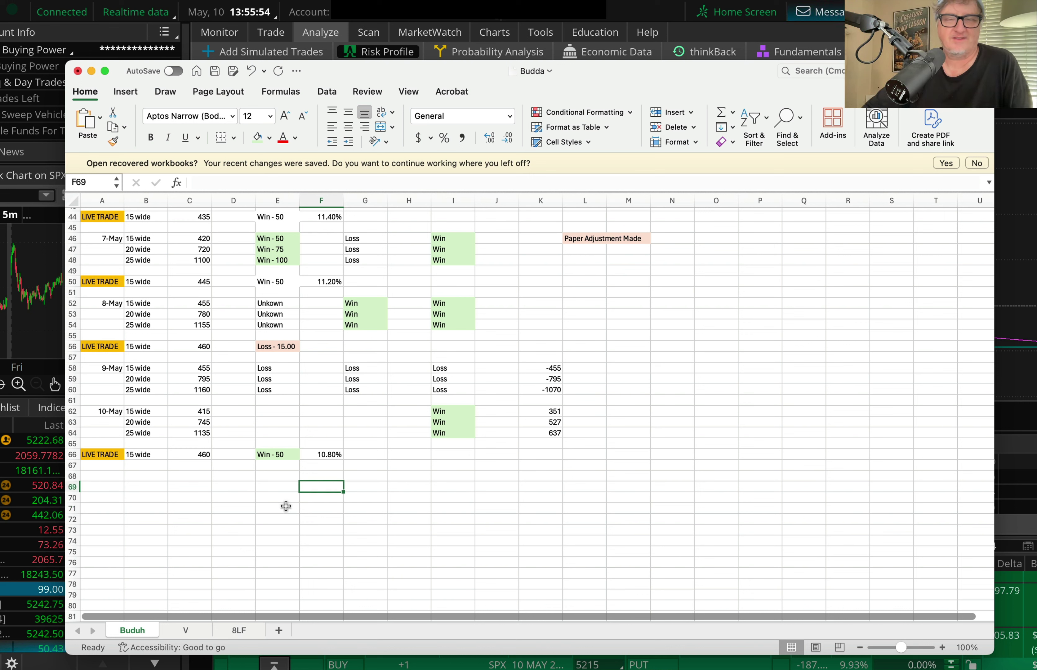
pyautogui.click(226, 527)
pyautogui.click(145, 521)
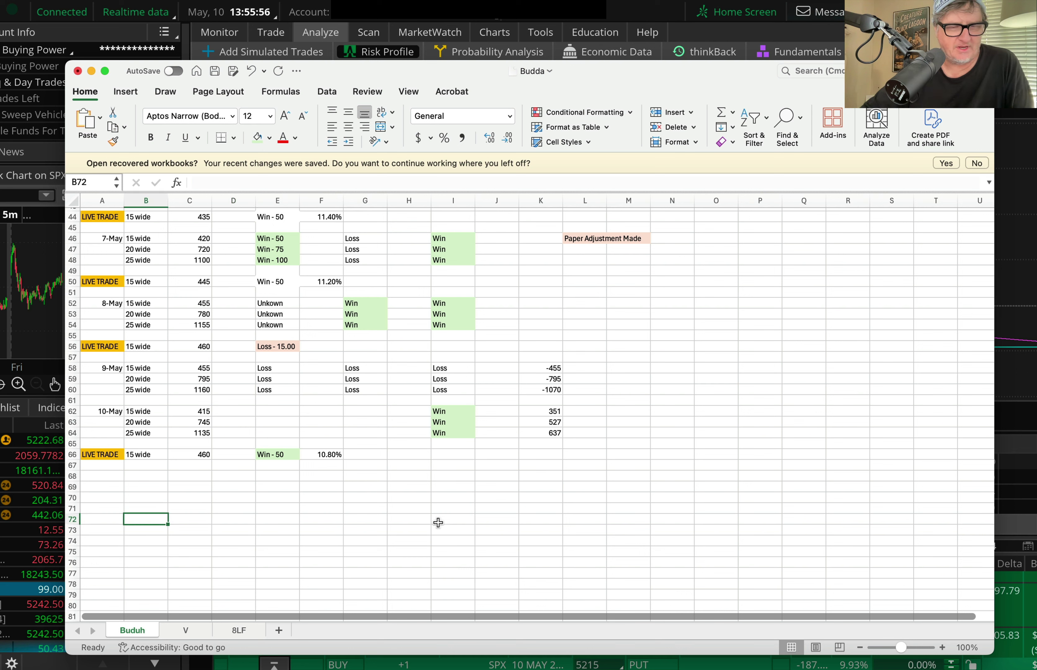
pyautogui.moveTo(111, 457); pyautogui.dragTo(322, 460)
pyautogui.click(304, 512)
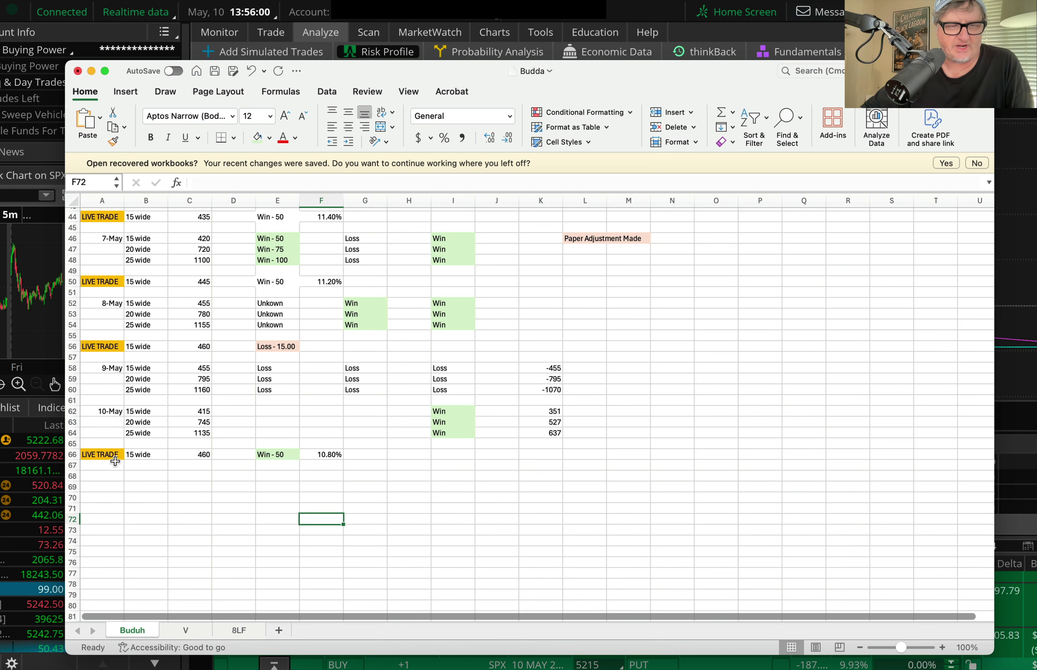
pyautogui.moveTo(115, 457); pyautogui.dragTo(325, 455)
pyautogui.click(497, 530)
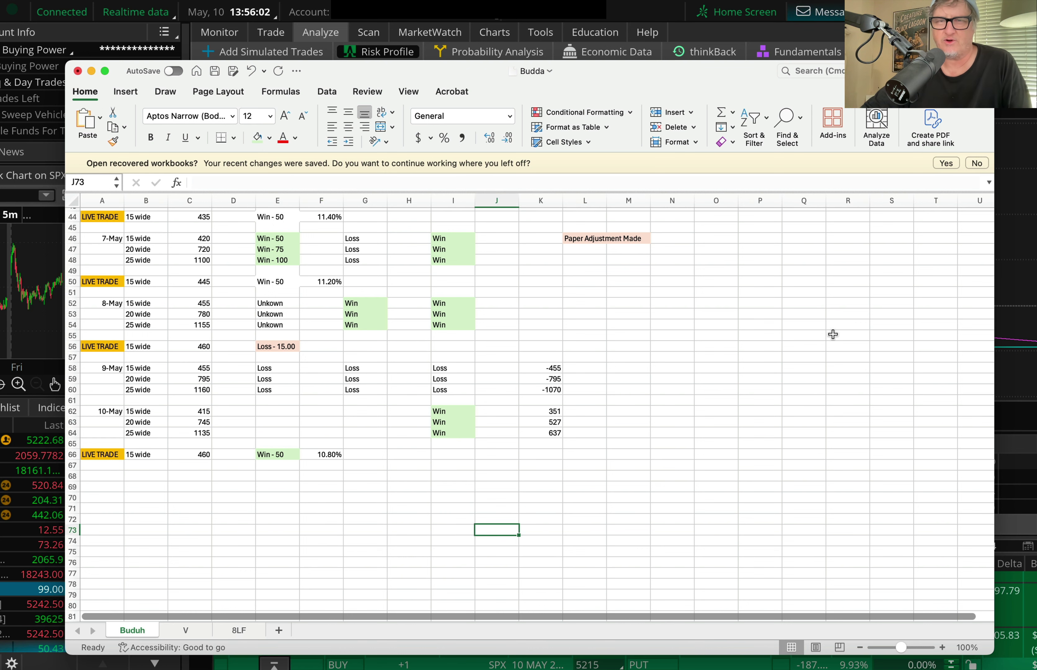